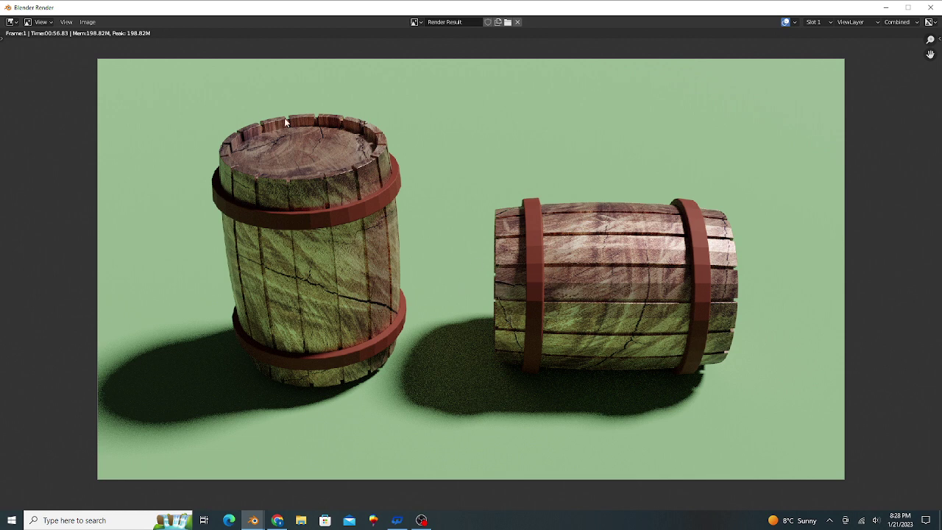
Step: Start a new General file without saving, then delete the default cube
click(930, 7)
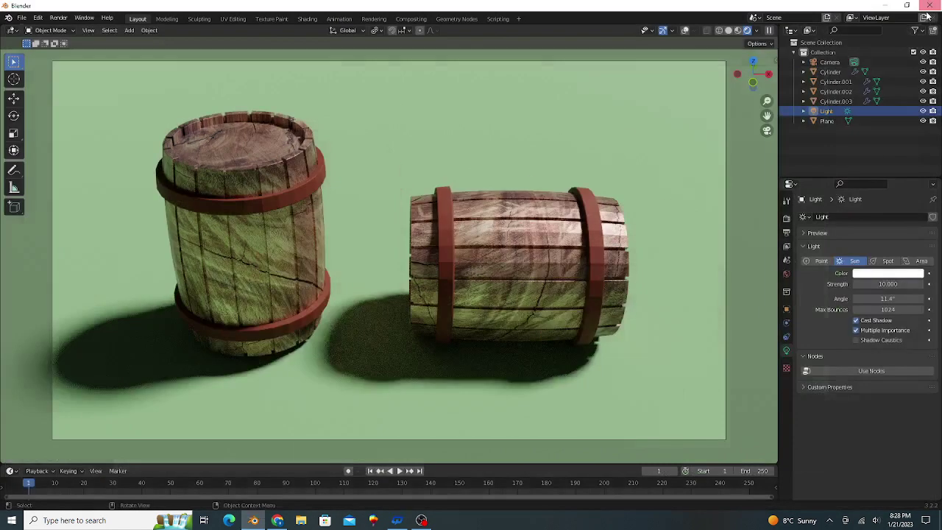
click(24, 20)
mouse_move(44, 28)
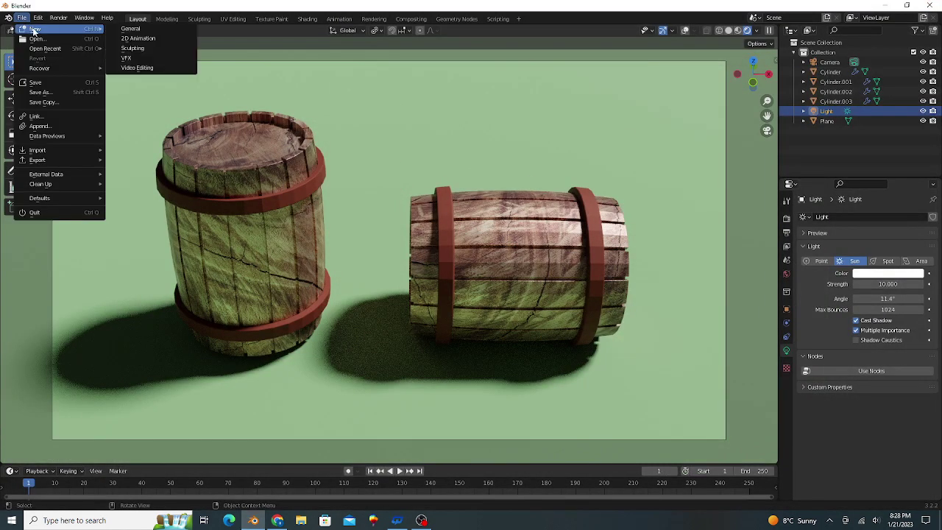
click(137, 30)
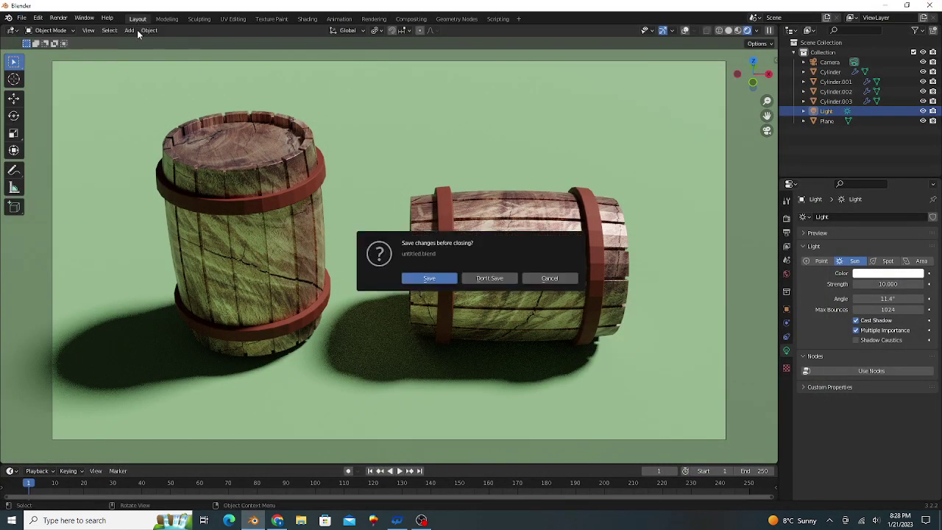
click(499, 278)
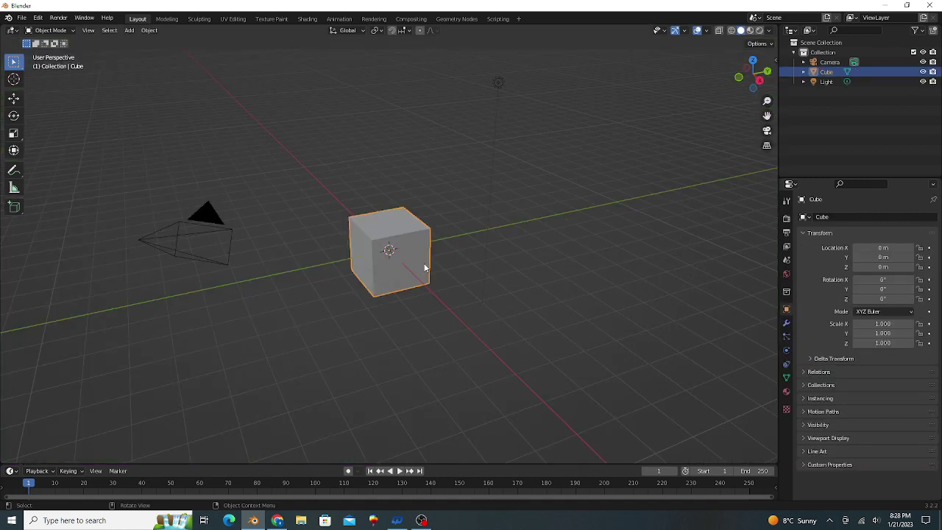
key(x)
click(425, 265)
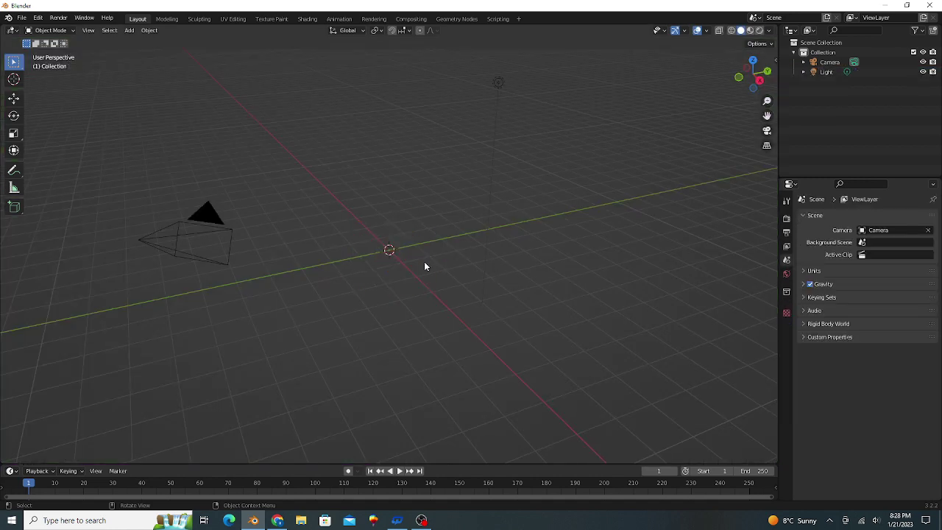
Step: Start the Shortcut VUr key display from the viewport side panel
key(n)
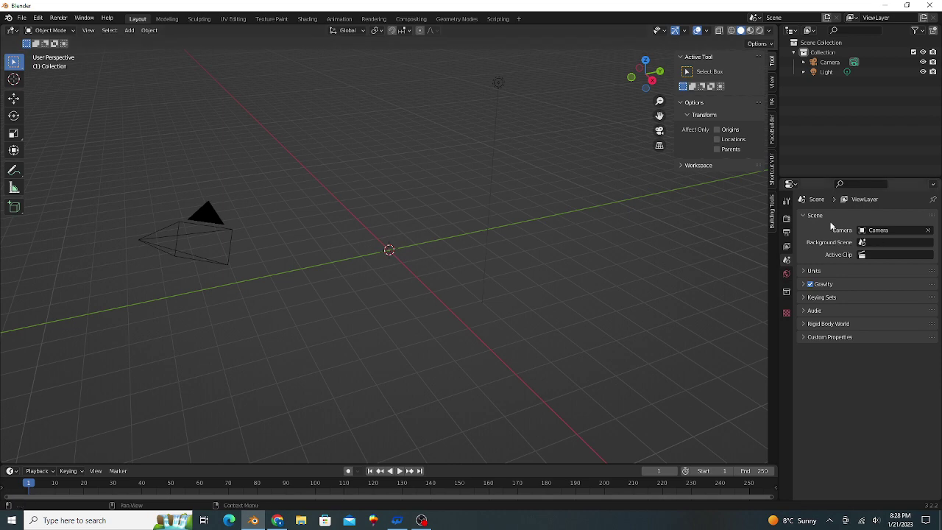
click(772, 168)
click(725, 70)
Step: Add a cylinder at the origin and view it straight from the front
key(n)
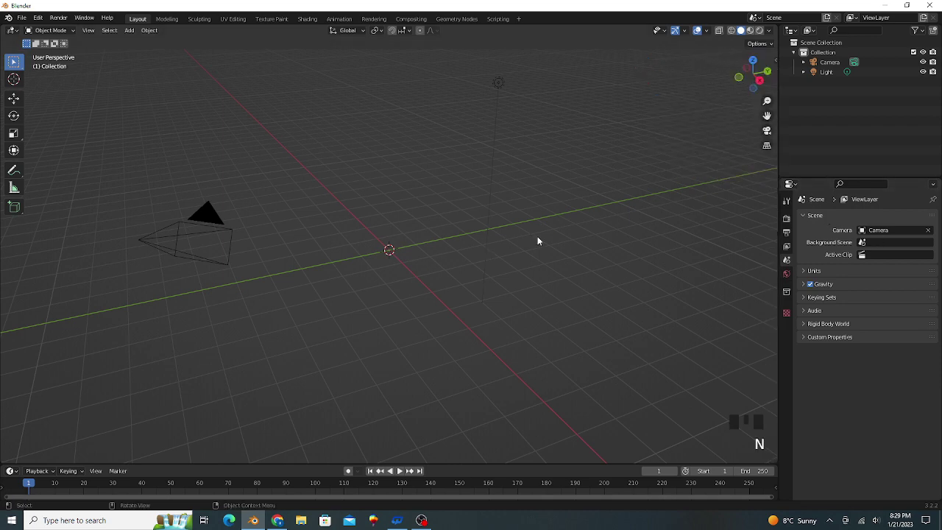
key(shift+a)
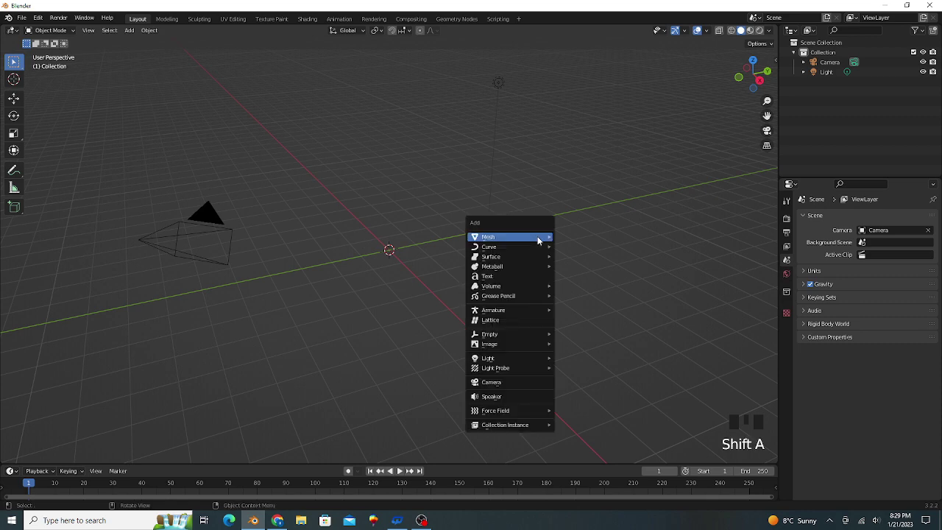
mouse_move(537, 237)
click(596, 296)
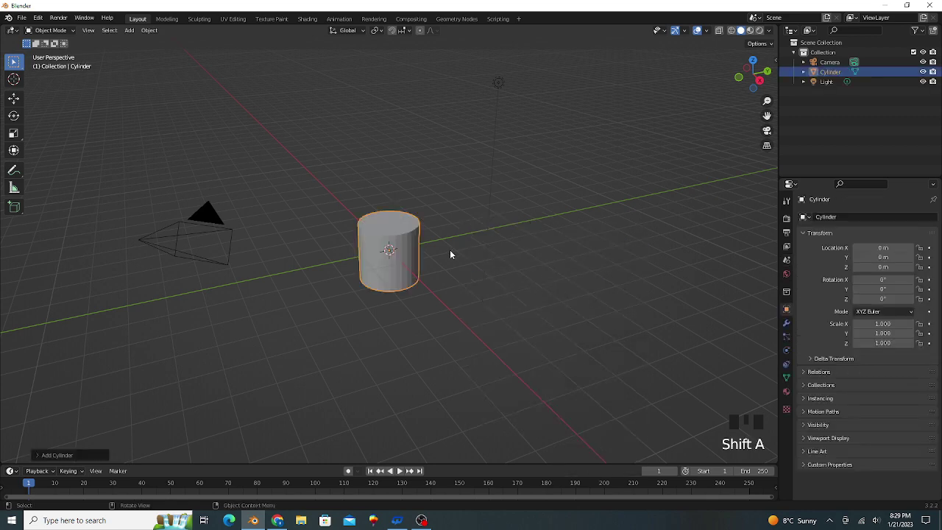
key(KP_1)
scroll(418, 256, up, 3)
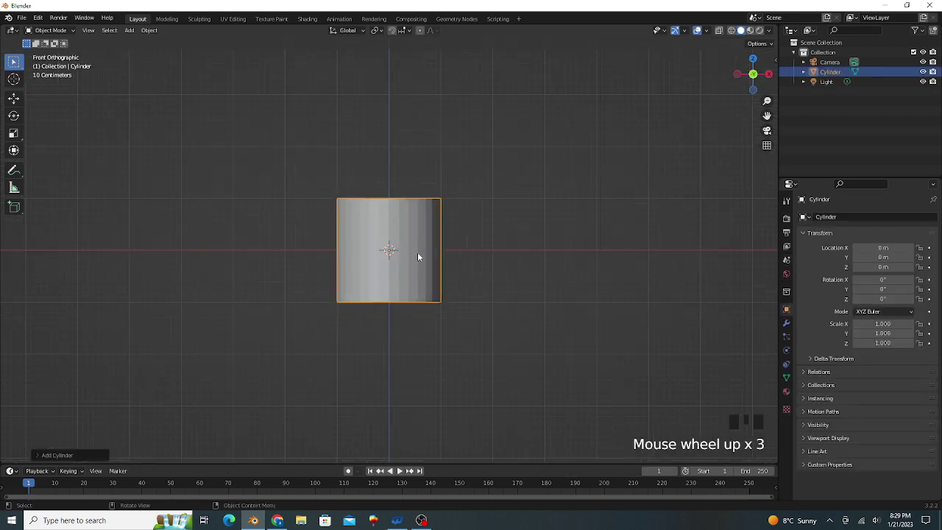
Step: Enlarge and stretch the cylinder vertically, then apply its scale back to 1.000
key(s)
key(s)
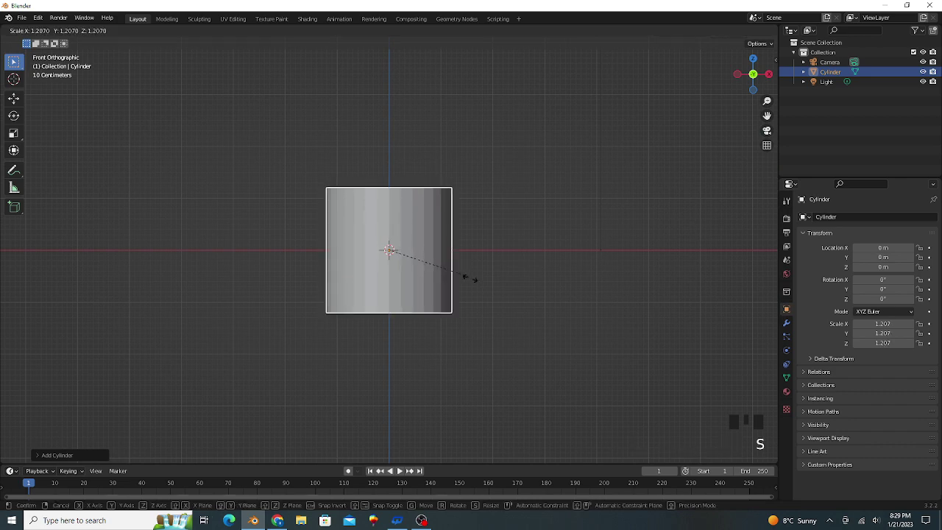
key(z)
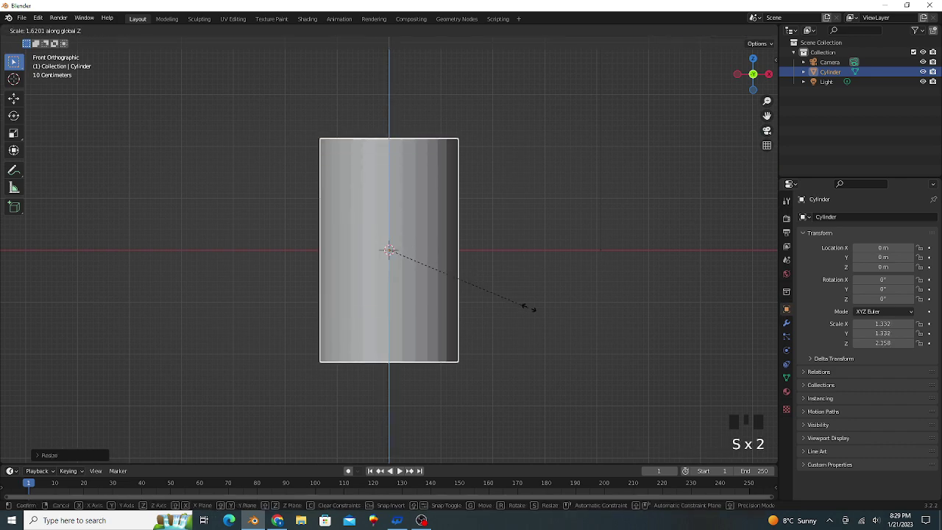
click(530, 310)
key(Tab)
right_click(499, 196)
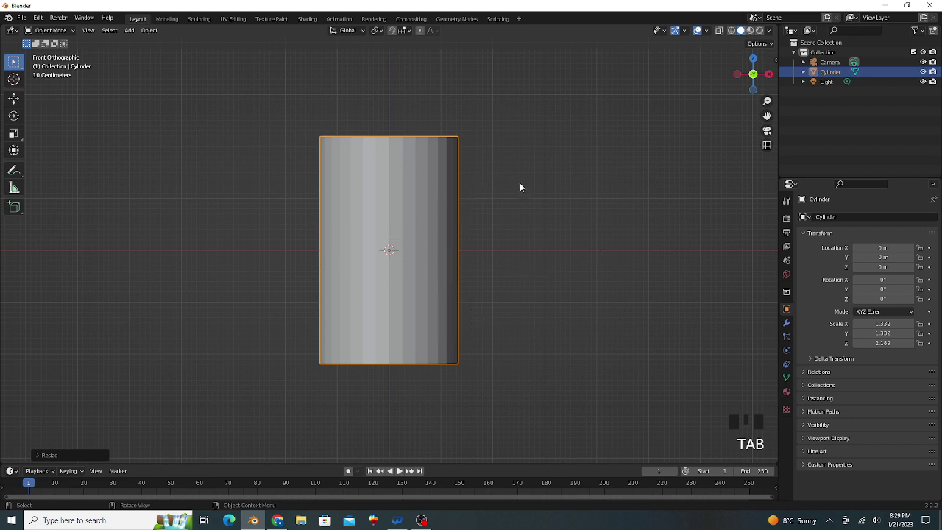
key(ctrl+a)
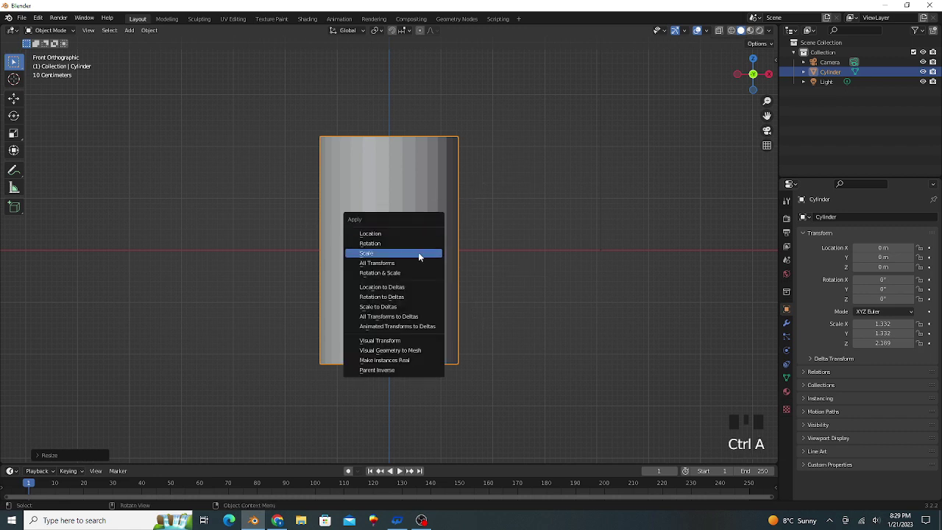
click(418, 253)
key(Tab)
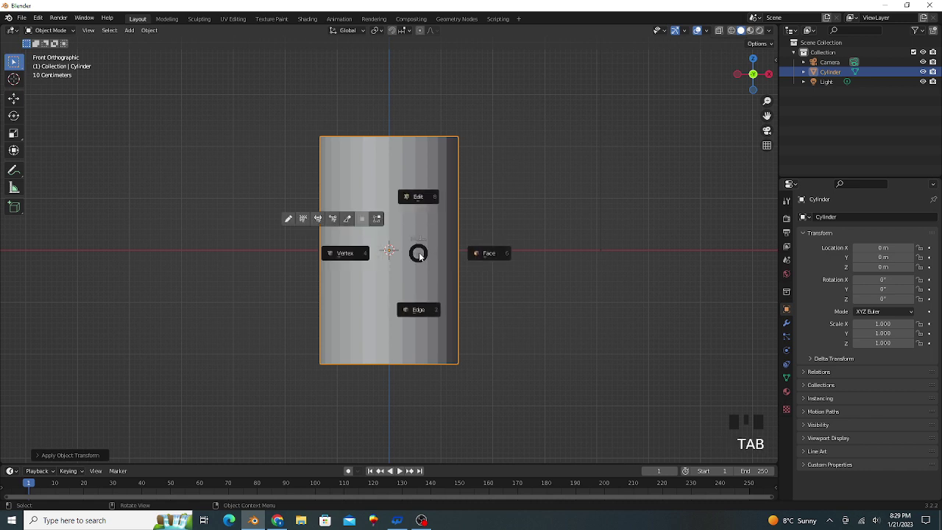
Step: Add a centred loop cut and scale it outward to bulge the cylinder's middle
click(438, 298)
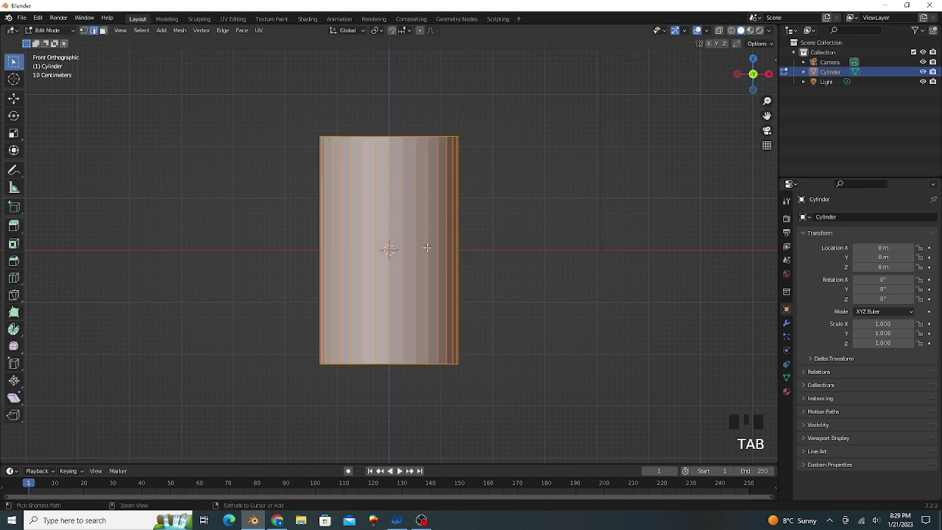
key(ctrl+r)
click(427, 248)
right_click(427, 248)
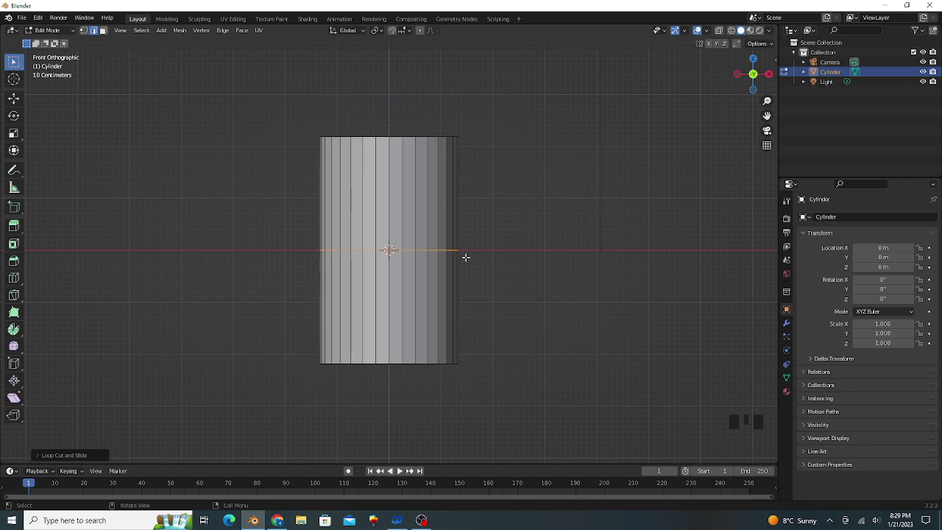
key(s)
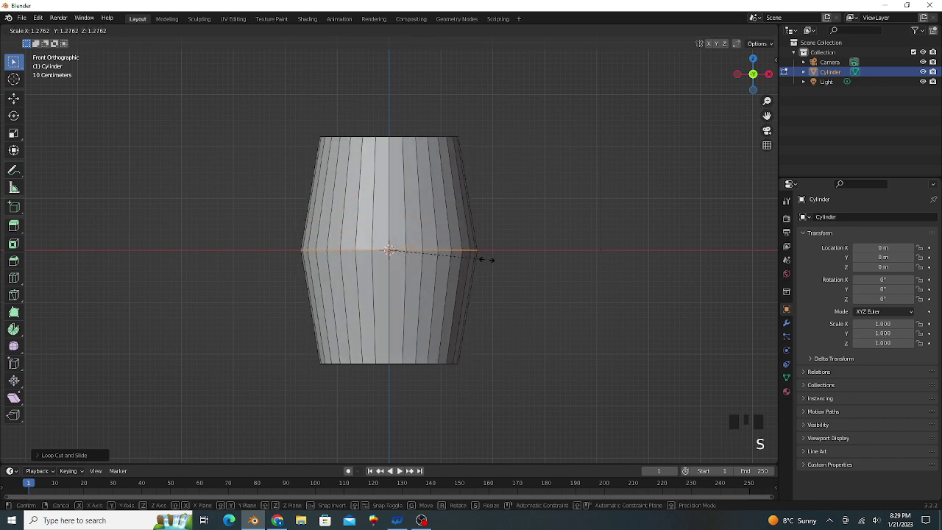
click(487, 259)
Step: Bevel the middle loop into a wide band of 10 segments
key(ctrl+b)
scroll(523, 328, up, 6)
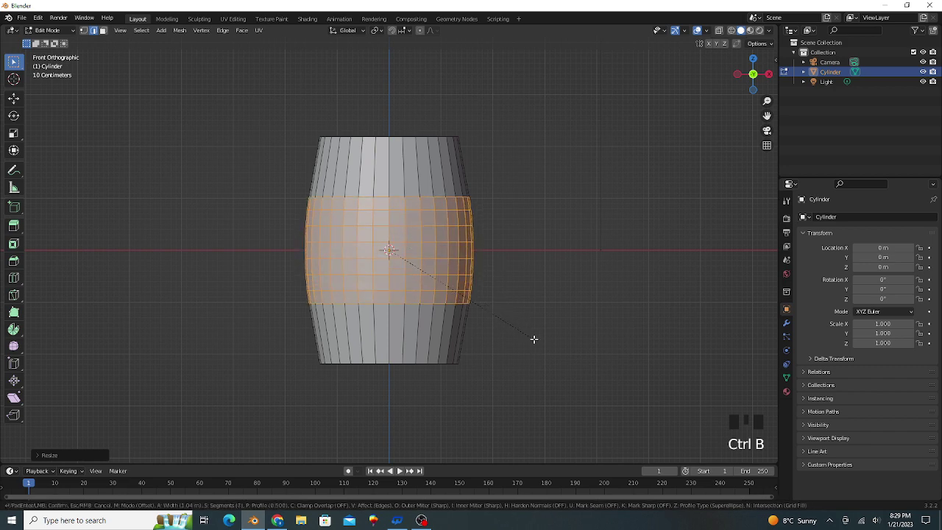
scroll(556, 361, up, 1)
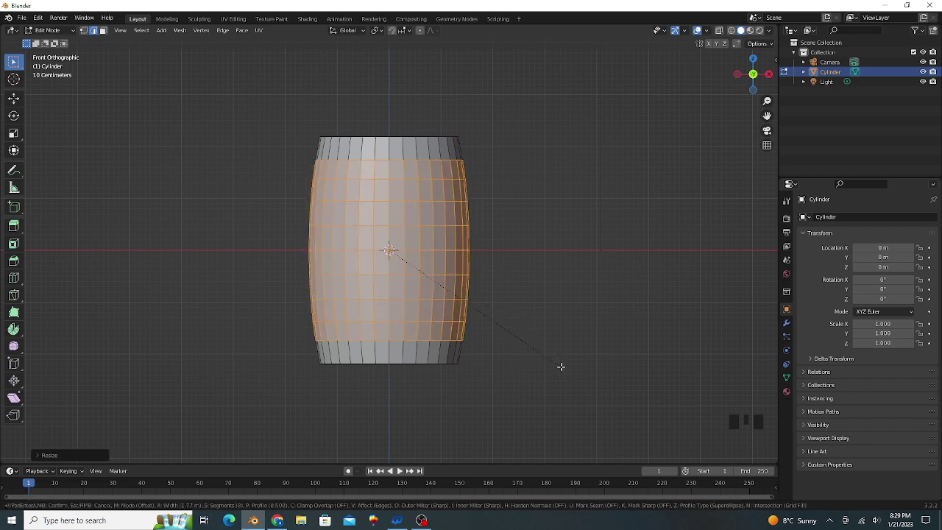
scroll(561, 365, up, 2)
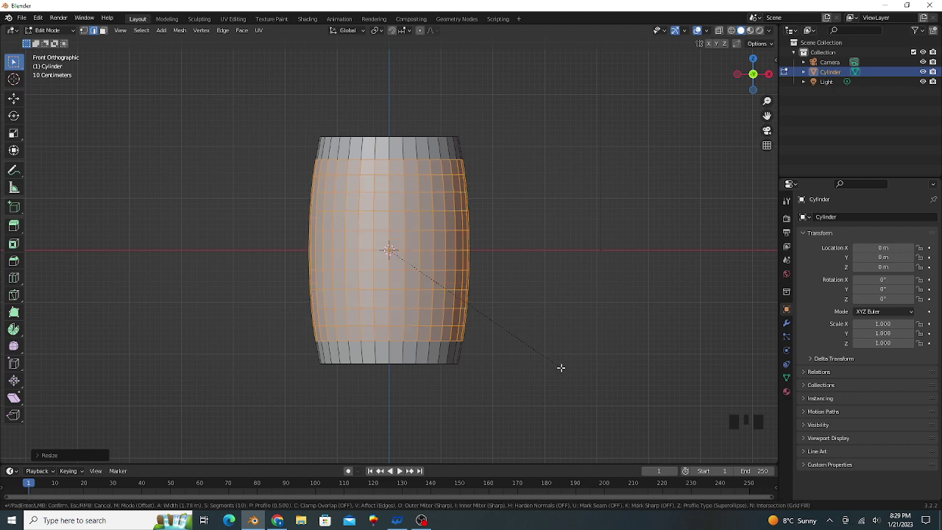
Step: Confirm the belly bevel and select the barrel's top and bottom faces
click(559, 366)
middle_drag(464, 223, 467, 250)
click(413, 154)
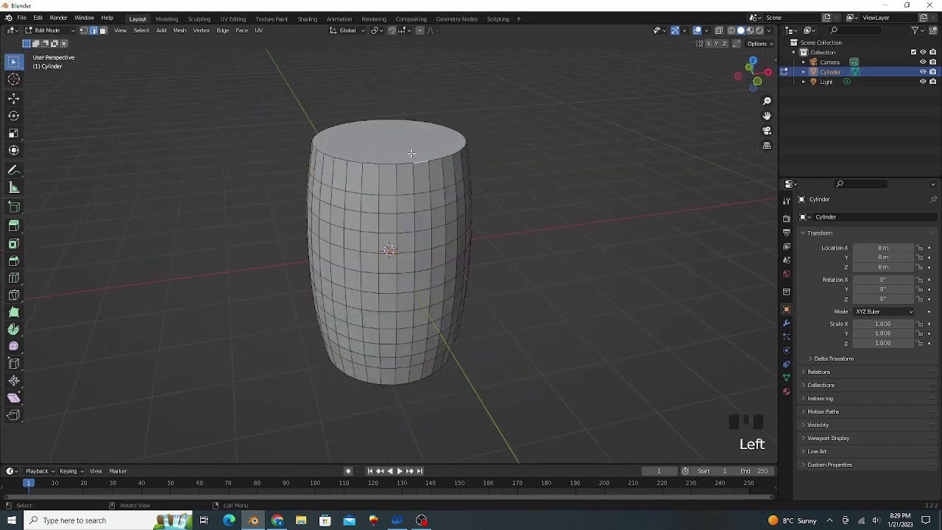
key(3)
click(430, 164)
middle_drag(469, 202, 462, 147)
shift+click(416, 354)
middle_drag(453, 310, 446, 340)
middle_drag(388, 103, 388, 136)
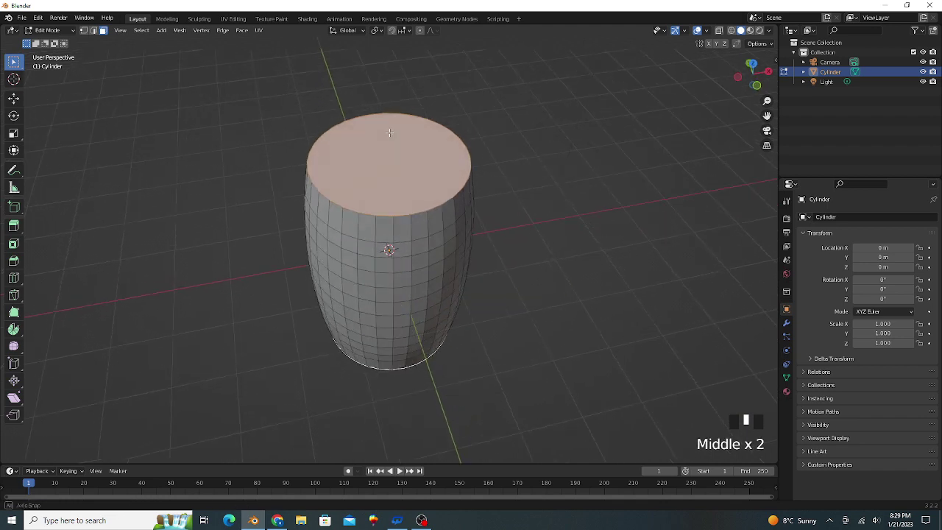
Step: Inset the end faces around Individual Origins and extrude them inward to form rims
click(377, 30)
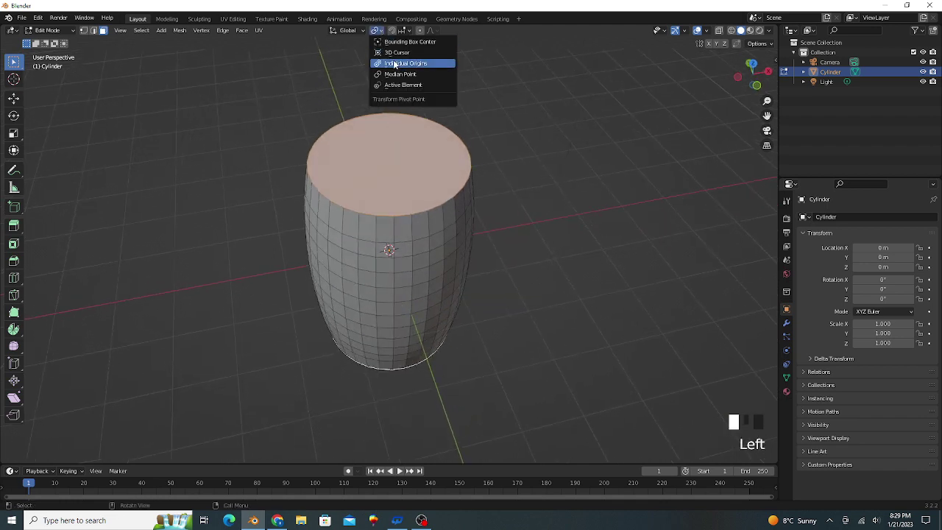
click(396, 63)
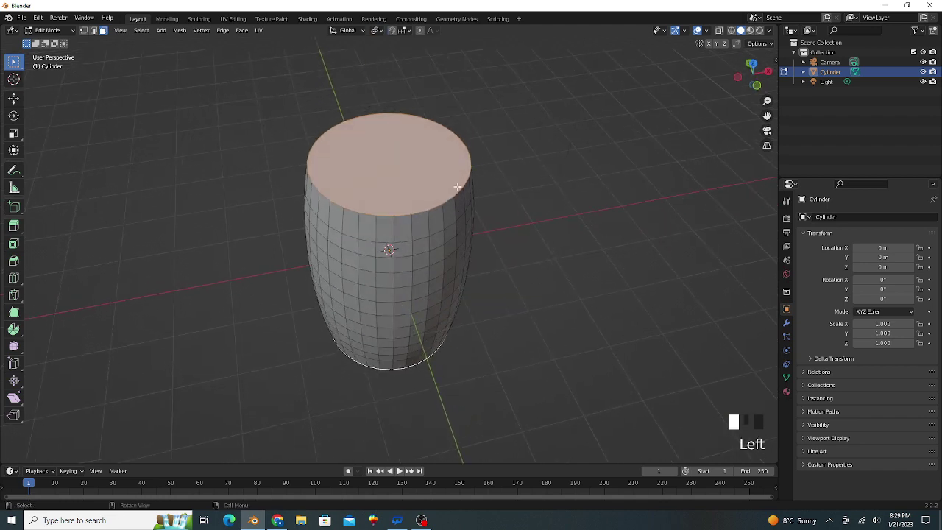
key(i)
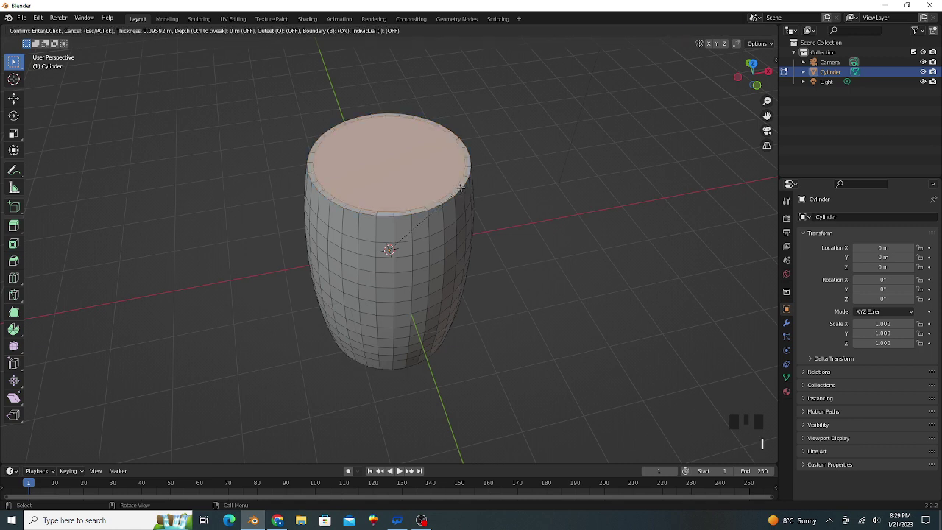
click(458, 189)
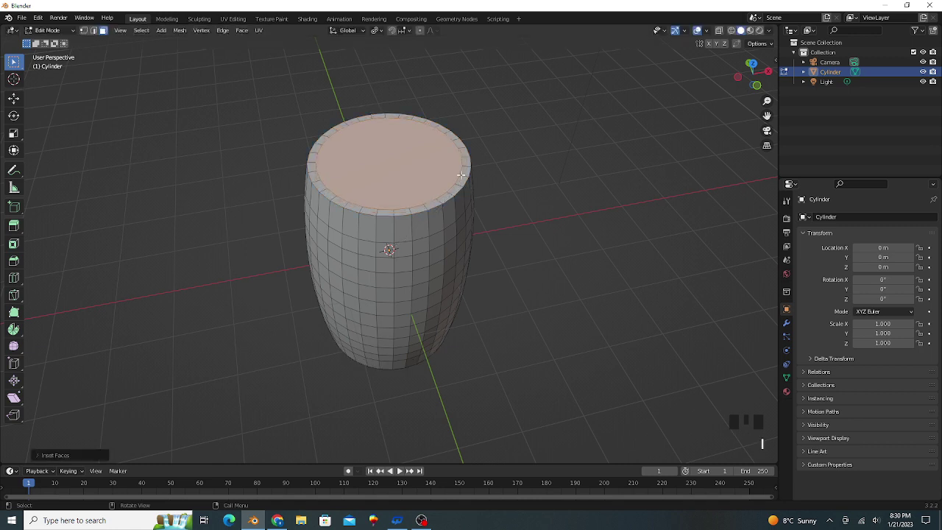
middle_drag(463, 174, 459, 159)
key(e)
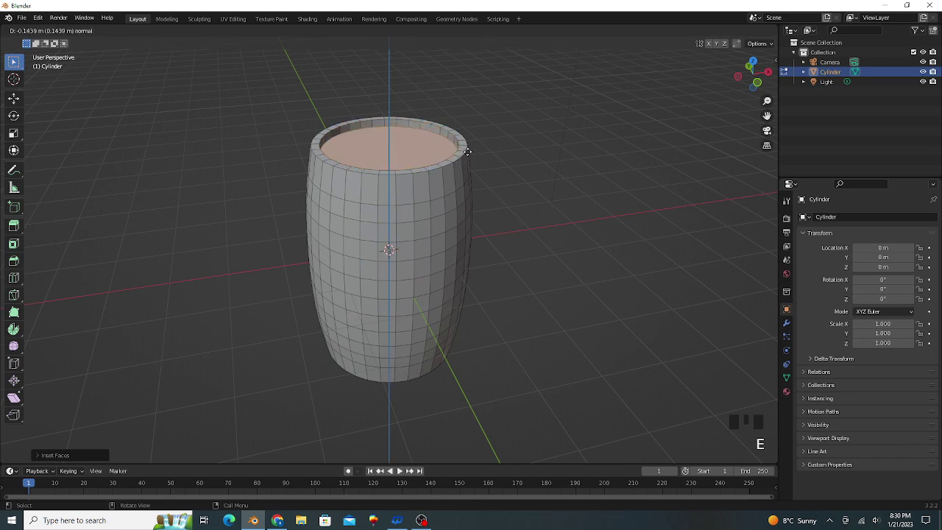
click(468, 151)
middle_drag(495, 159, 455, 188)
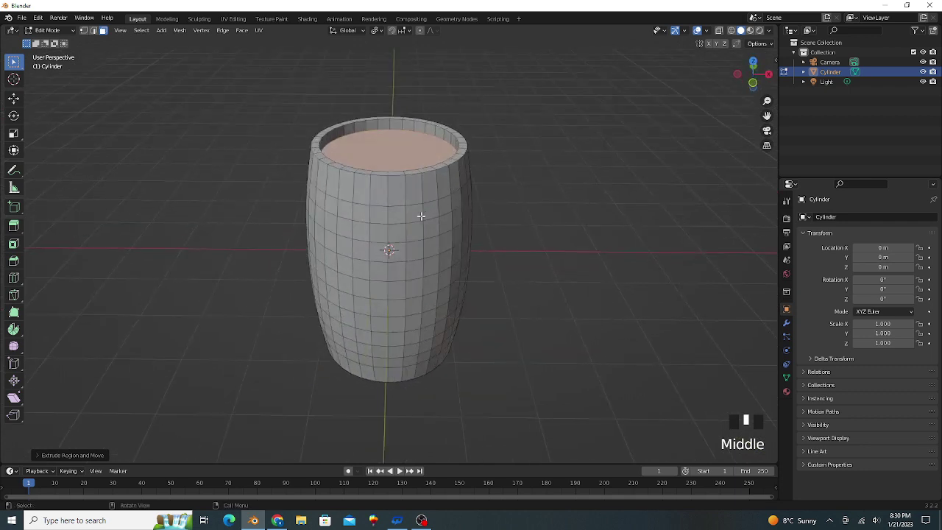
Step: Select the upper and lower band edge loops of the barrel
key(KP_1)
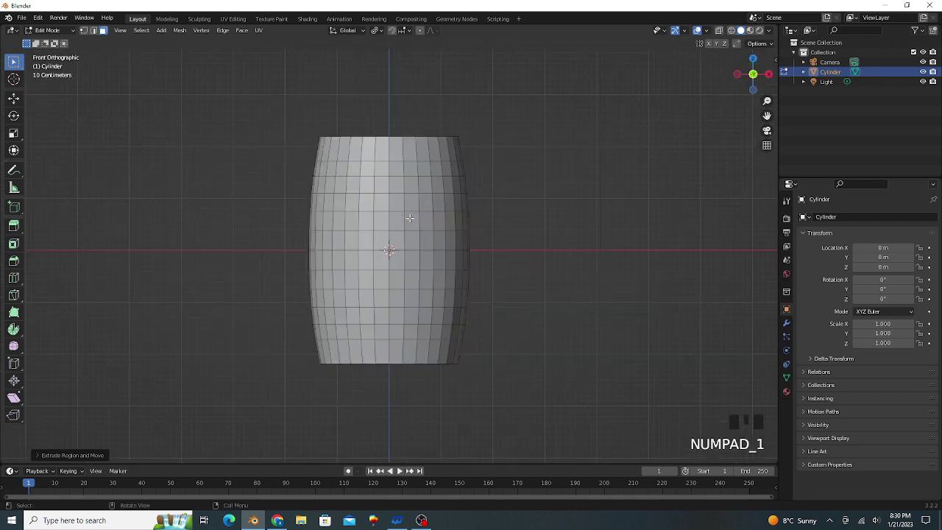
key(space)
click(404, 169)
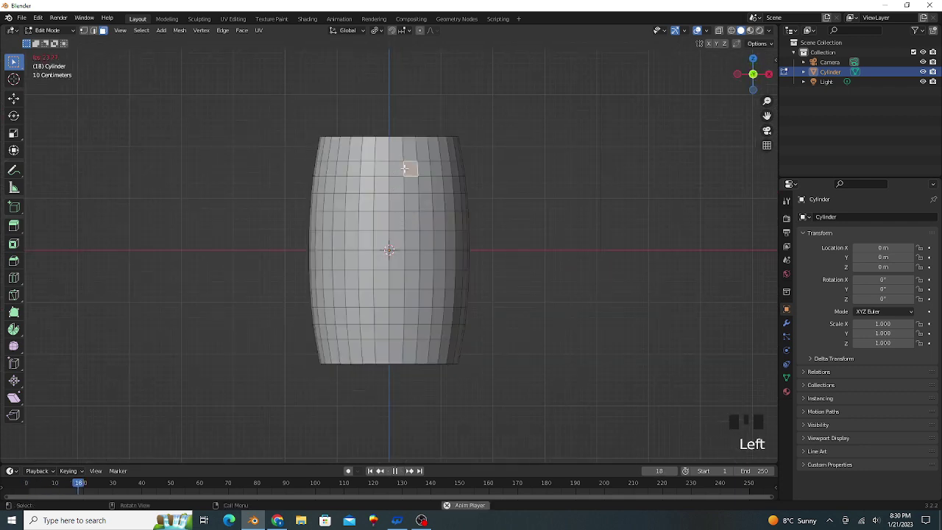
key(space)
alt+click(405, 168)
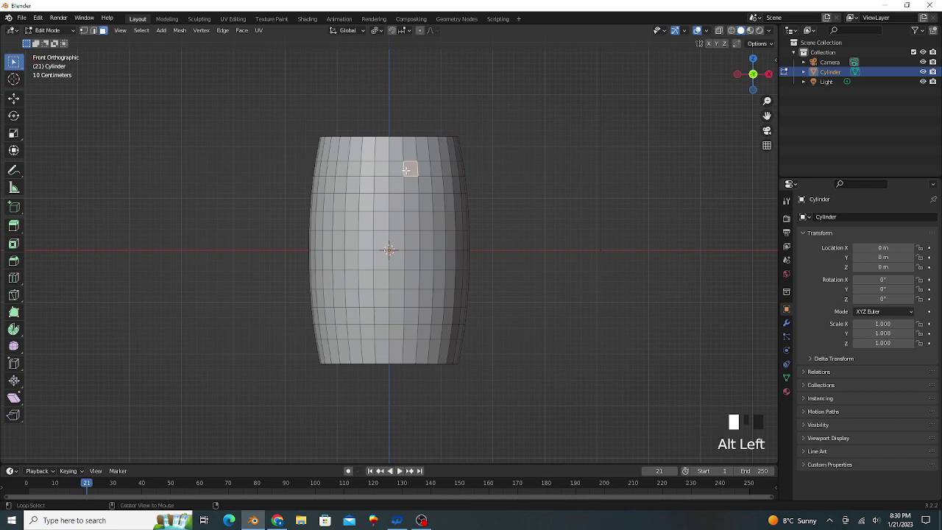
alt+shift+click(398, 331)
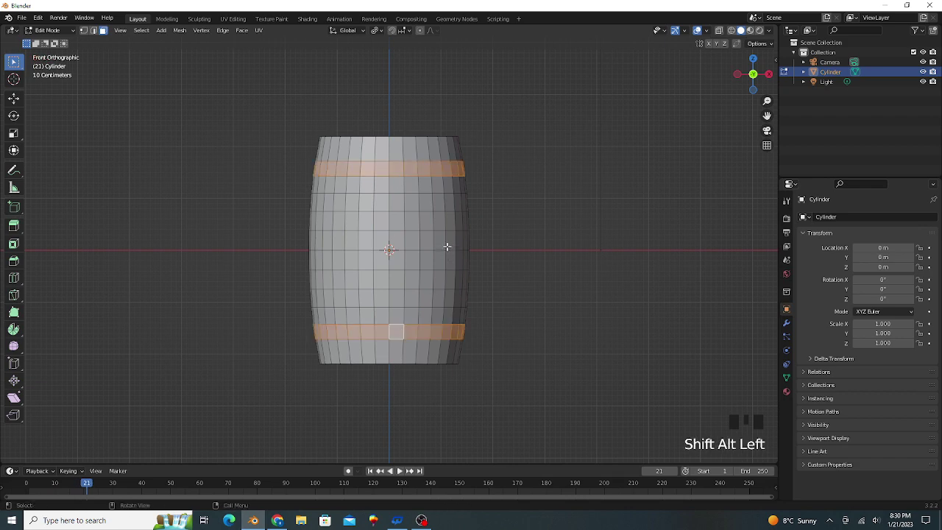
middle_drag(446, 244, 443, 179)
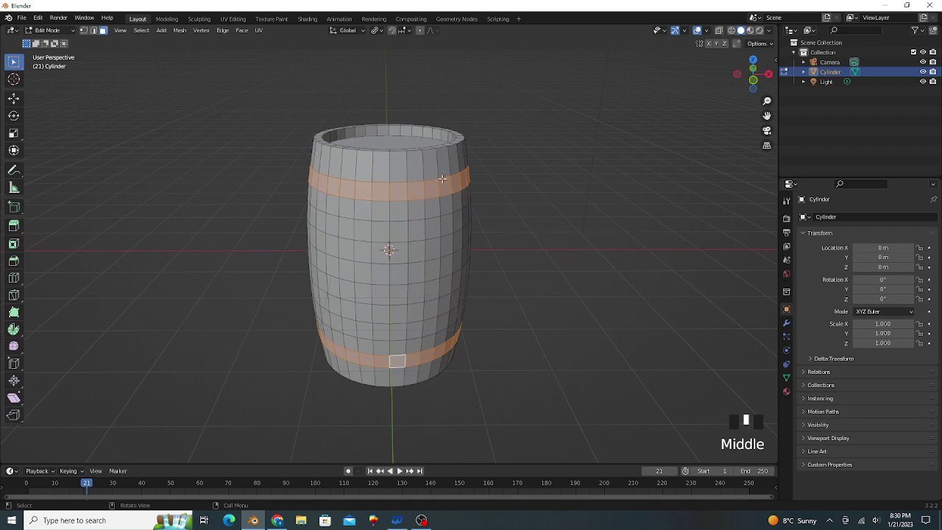
Step: Duplicate the loops in place, separate them as Cylinder.001, and select all its mesh
key(shift+d)
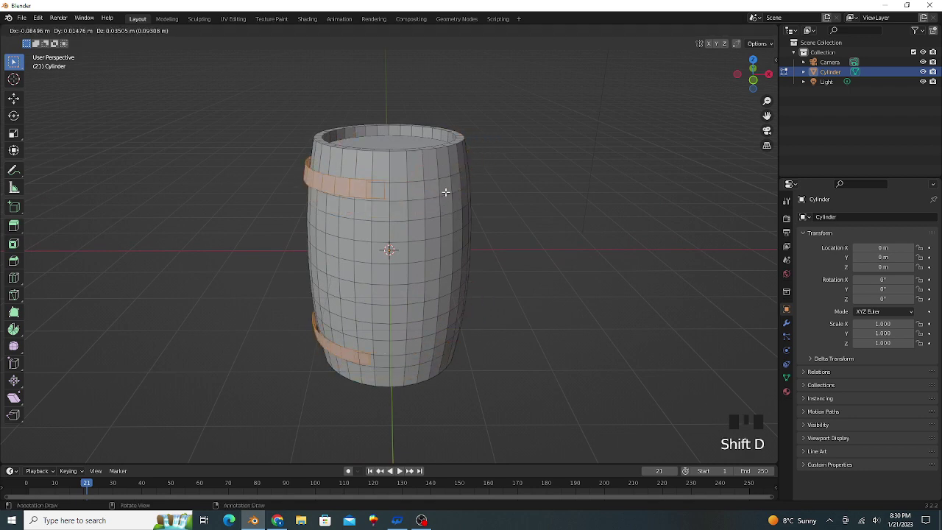
right_click(446, 192)
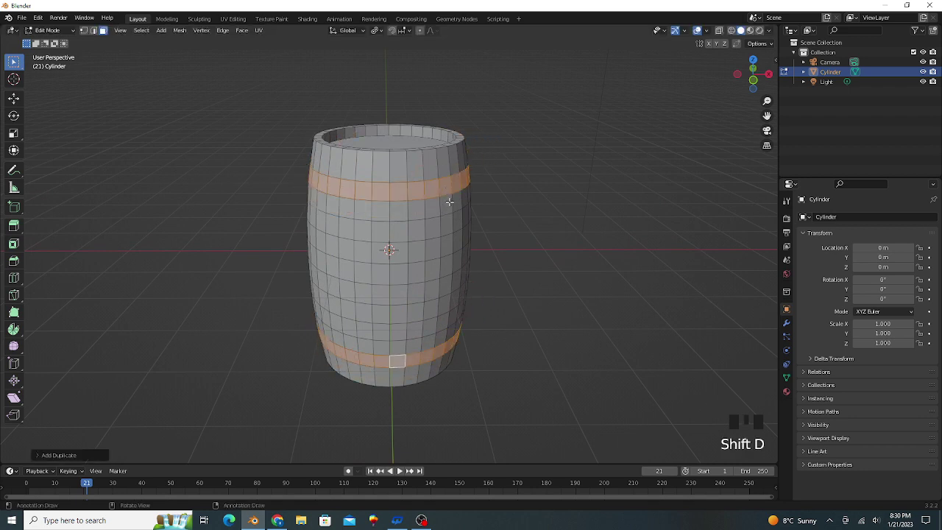
key(p)
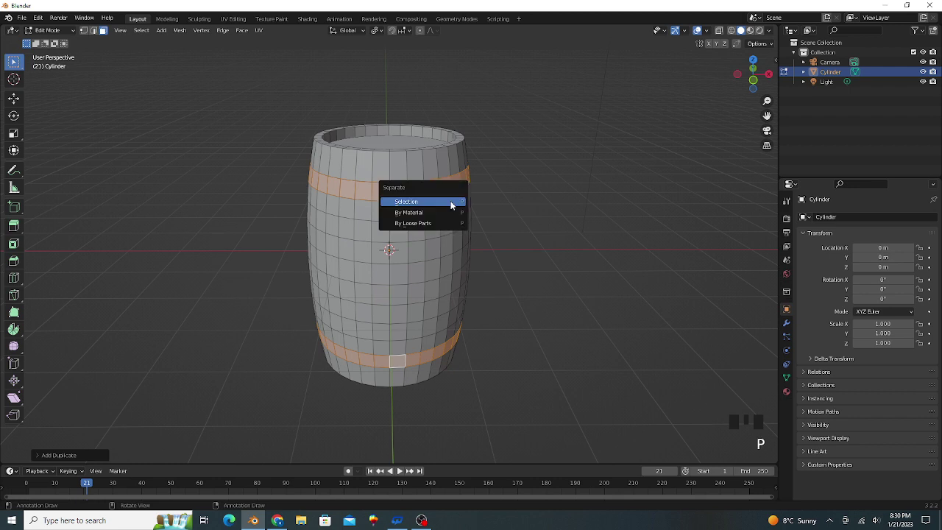
click(451, 203)
key(Tab)
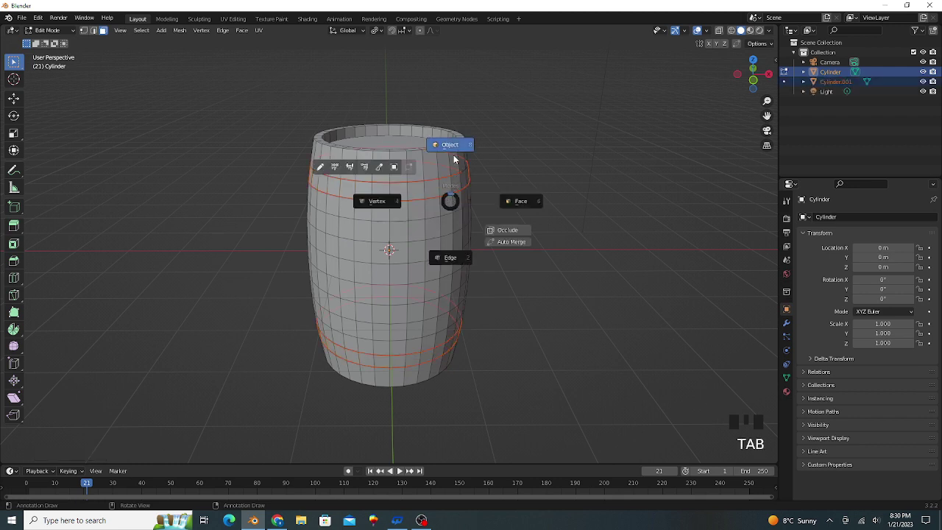
click(433, 195)
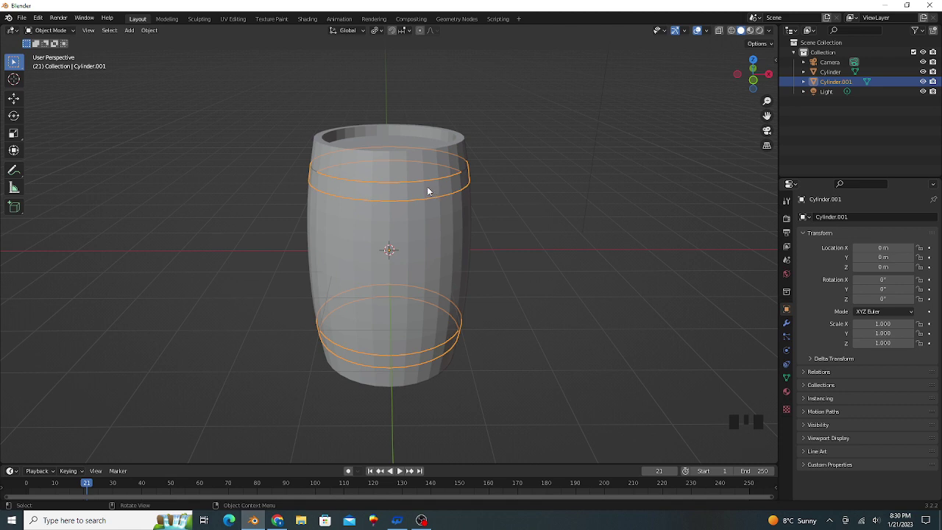
key(Tab)
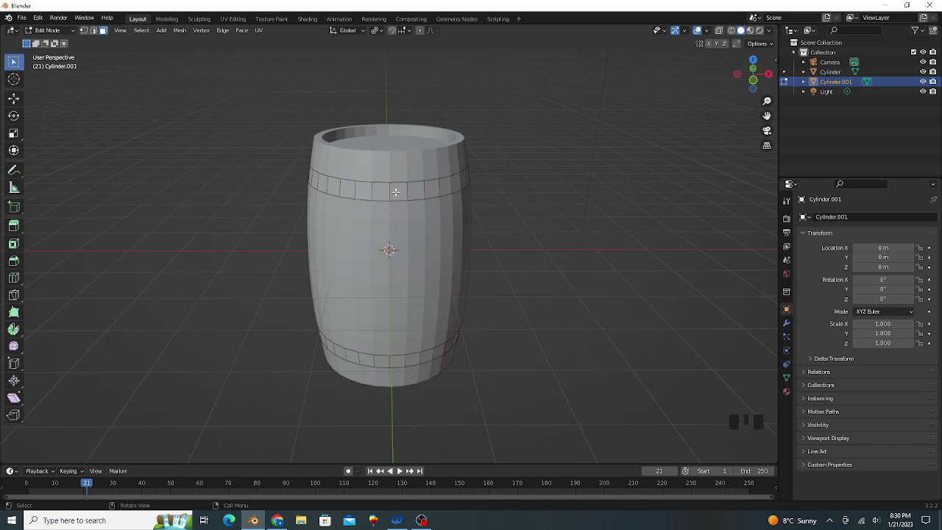
key(a)
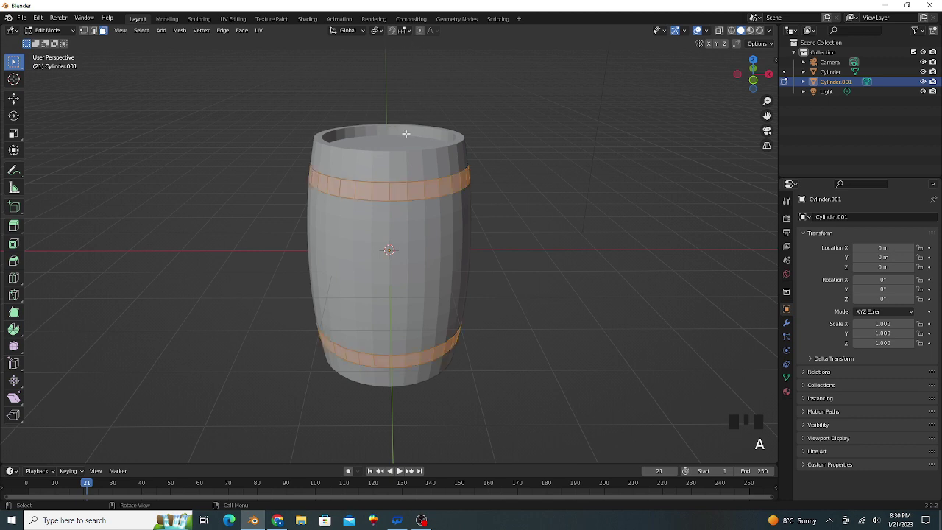
Step: Extrude Cylinder.001's band faces outward along their normals into thick hoops
key(alt+e)
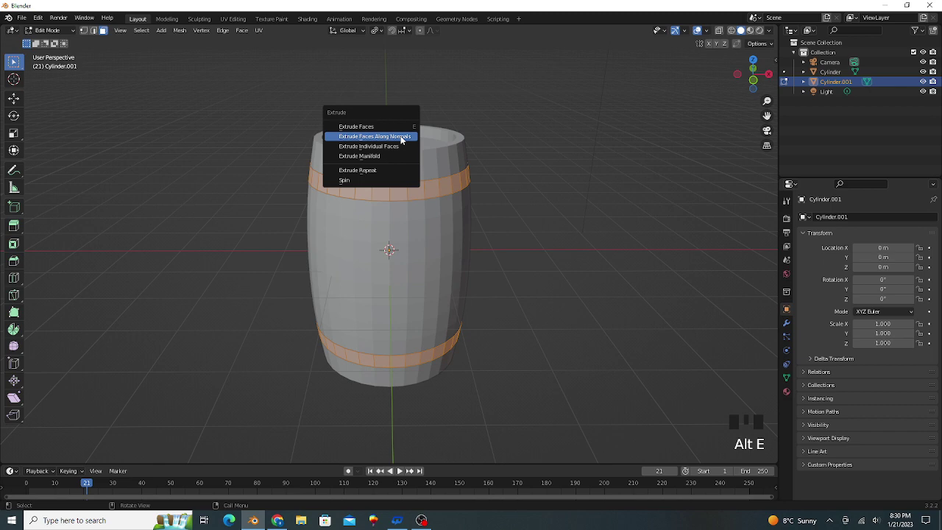
click(403, 138)
click(400, 132)
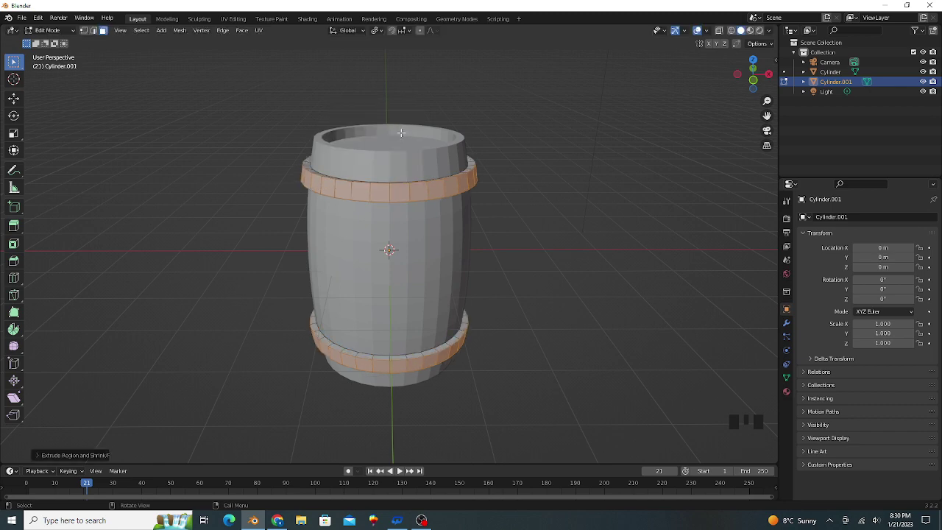
middle_drag(498, 257, 391, 248)
key(Tab)
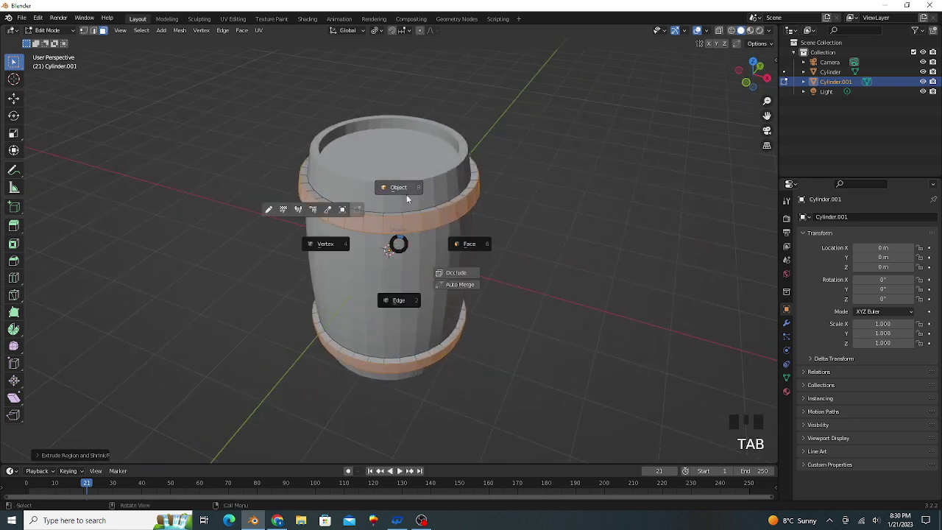
Step: Enter Edit Mode on the barrel body and select a first vertical edge loop
click(395, 193)
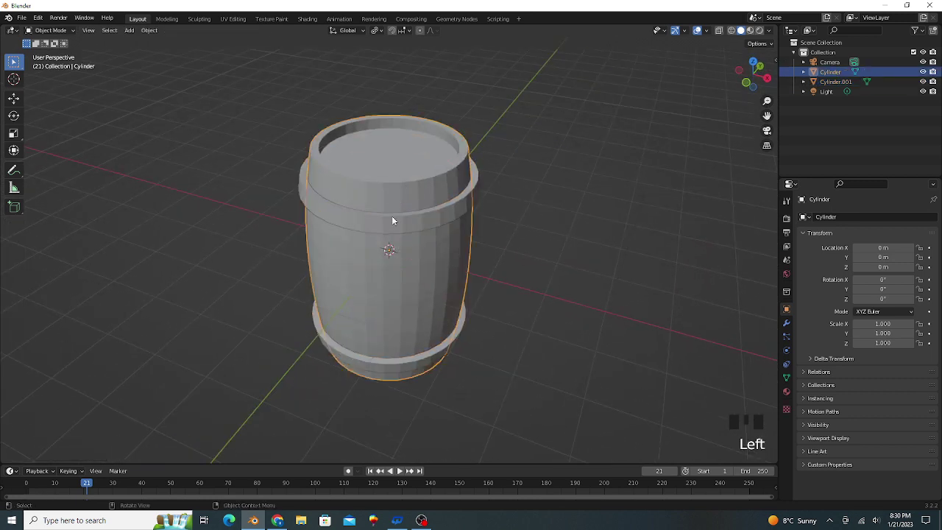
key(Tab)
click(408, 193)
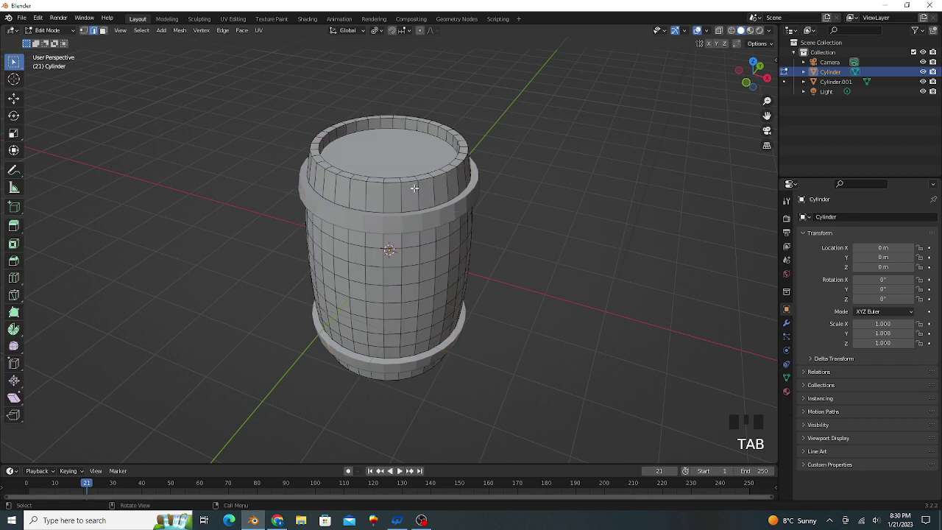
scroll(408, 192, up, 1)
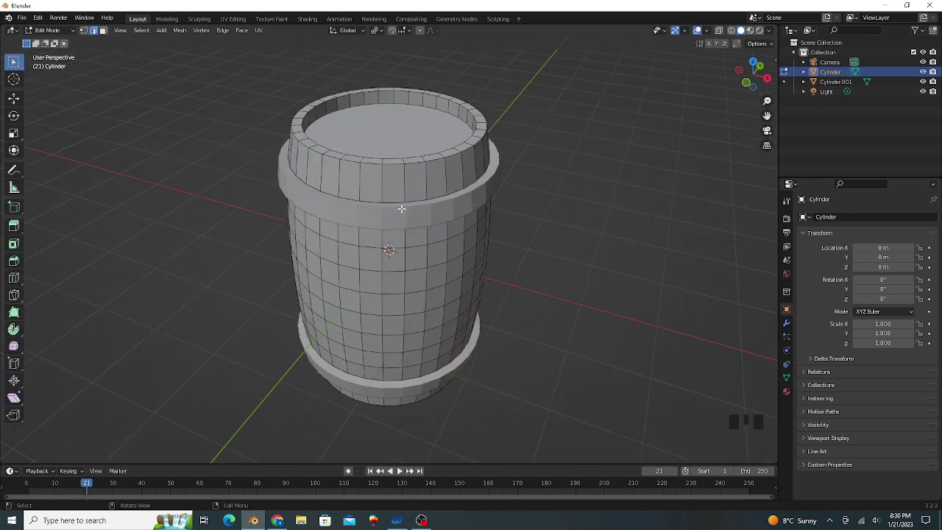
click(384, 178)
alt+click(384, 177)
key(KP_7)
scroll(501, 262, up, 2)
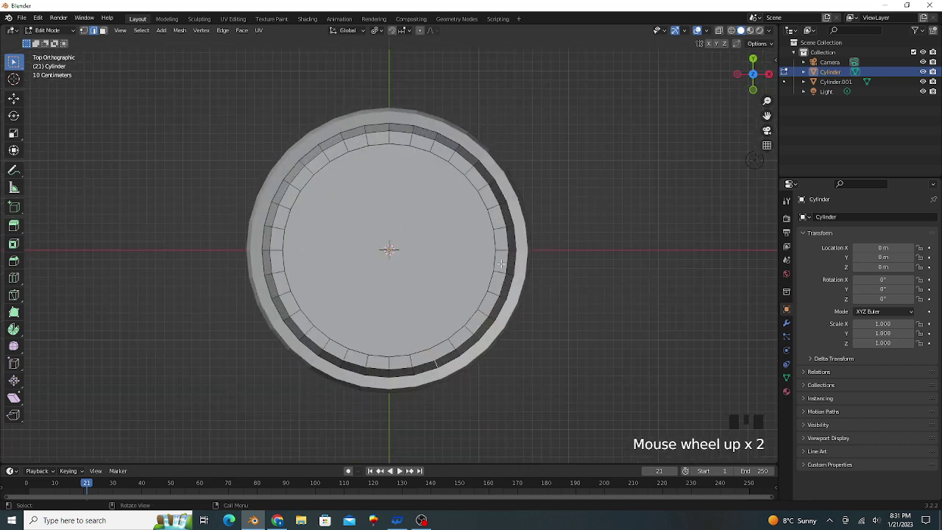
Step: From top view, add every second vertical edge loop around the rim to the selection
alt+shift+click(469, 329)
alt+shift+click(492, 293)
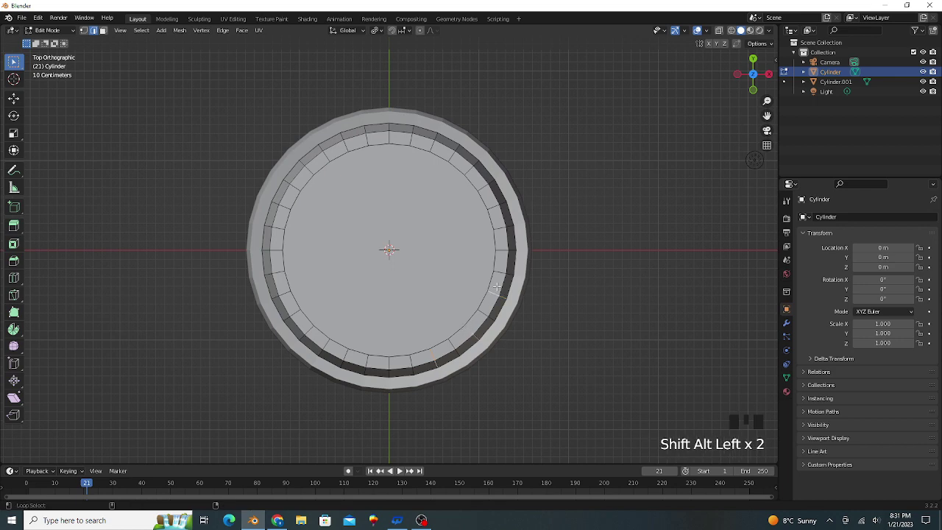
alt+shift+click(500, 251)
alt+shift+click(494, 207)
alt+shift+click(473, 172)
alt+shift+click(433, 145)
alt+shift+click(388, 135)
alt+shift+click(344, 145)
alt+shift+click(313, 168)
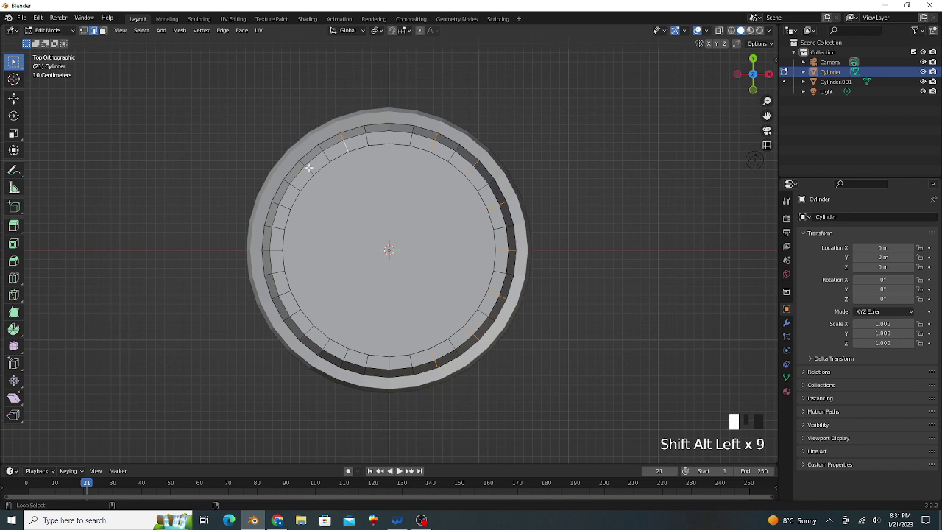
alt+shift+click(286, 207)
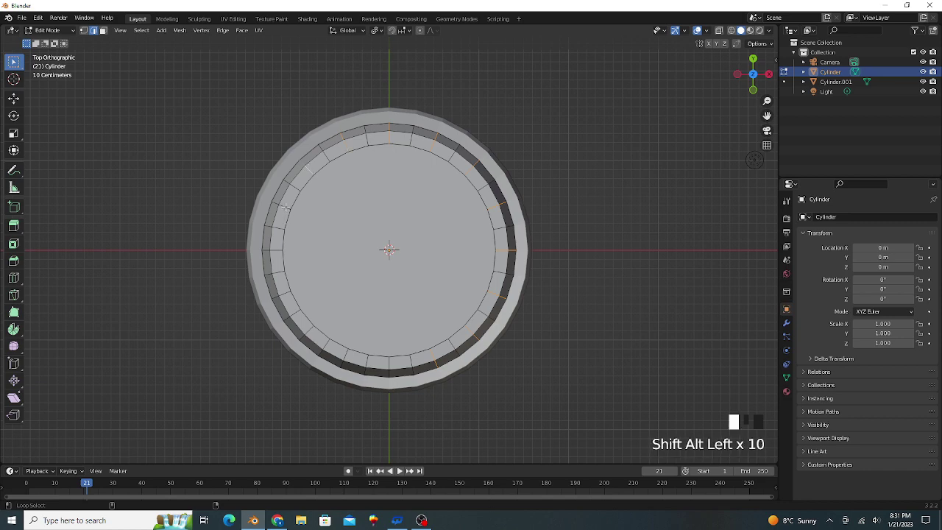
alt+shift+click(280, 256)
alt+shift+click(287, 293)
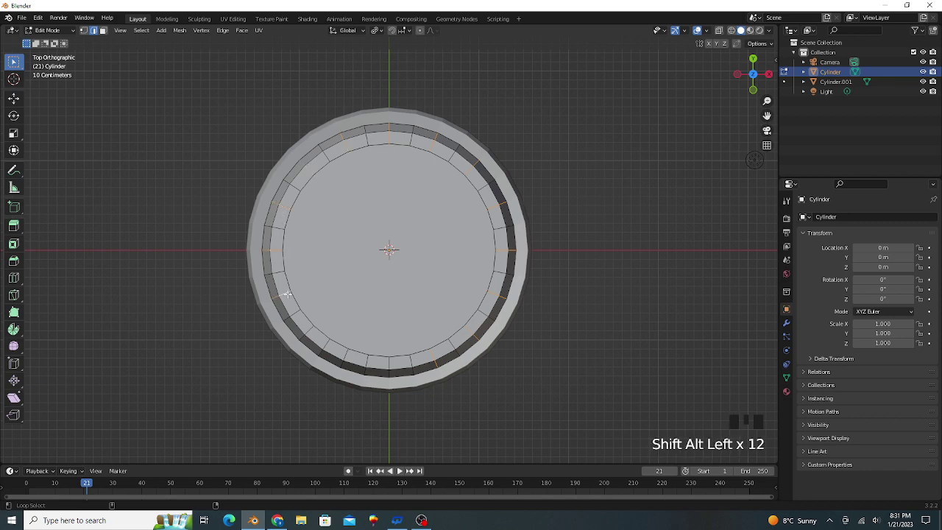
alt+shift+click(308, 326)
alt+shift+click(348, 353)
alt+shift+click(387, 363)
middle_drag(390, 365, 460, 277)
Step: Bevel the selected vertical loops with a single segment into narrow strips
scroll(461, 278, down, 1)
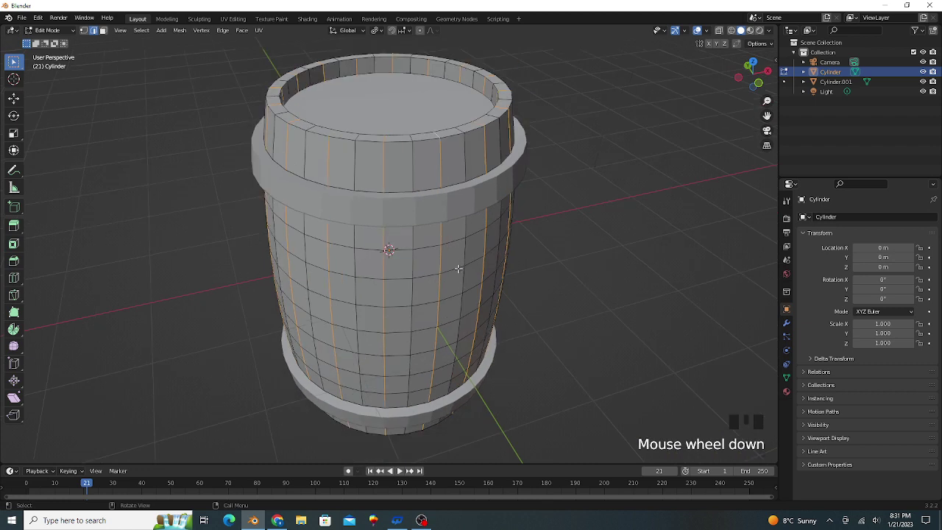
key(ctrl+b)
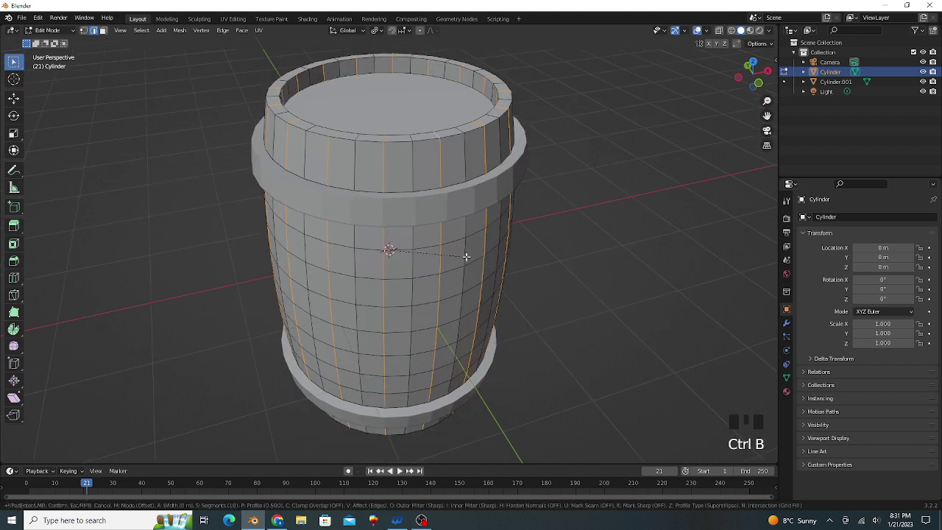
scroll(468, 258, down, 9)
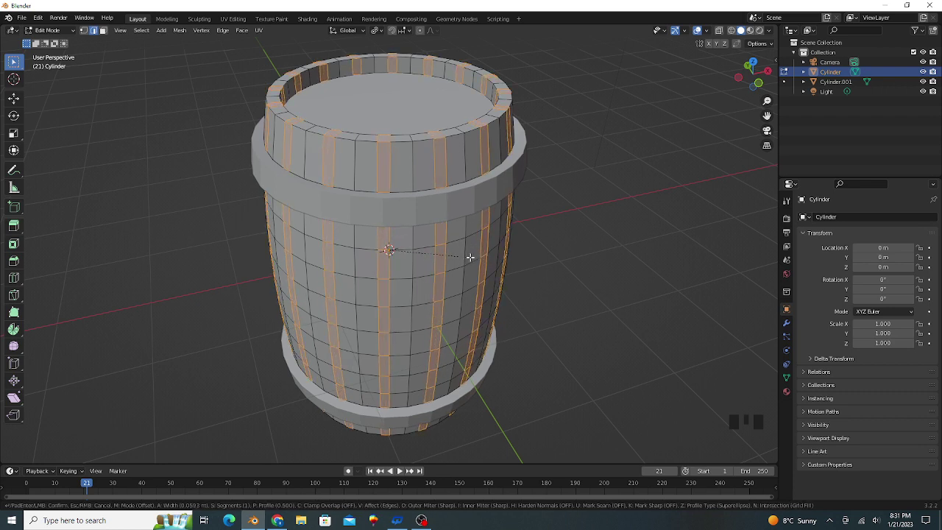
click(469, 255)
Step: Extrude the strips inward 0.0525 m along normals to form grooves between planks
middle_drag(465, 221, 471, 244)
scroll(471, 244, down, 1)
scroll(471, 241, up, 1)
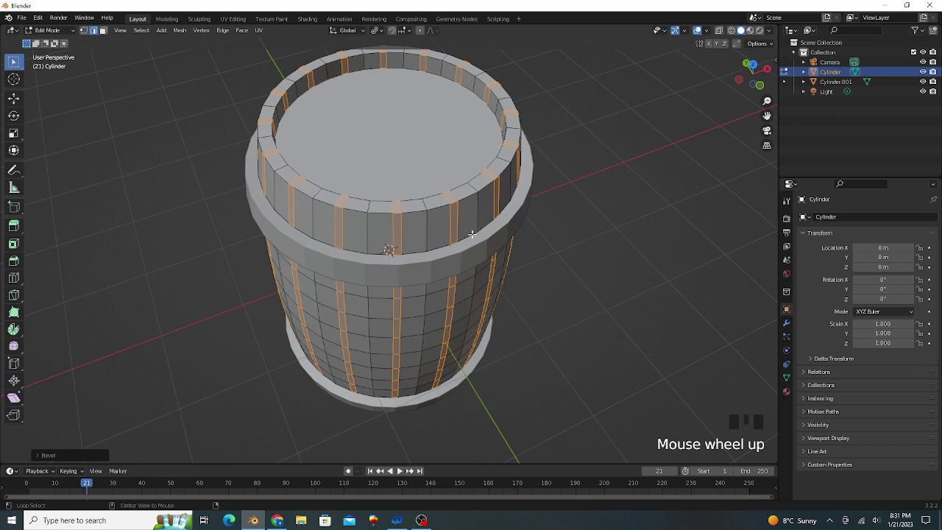
key(alt+e)
click(473, 236)
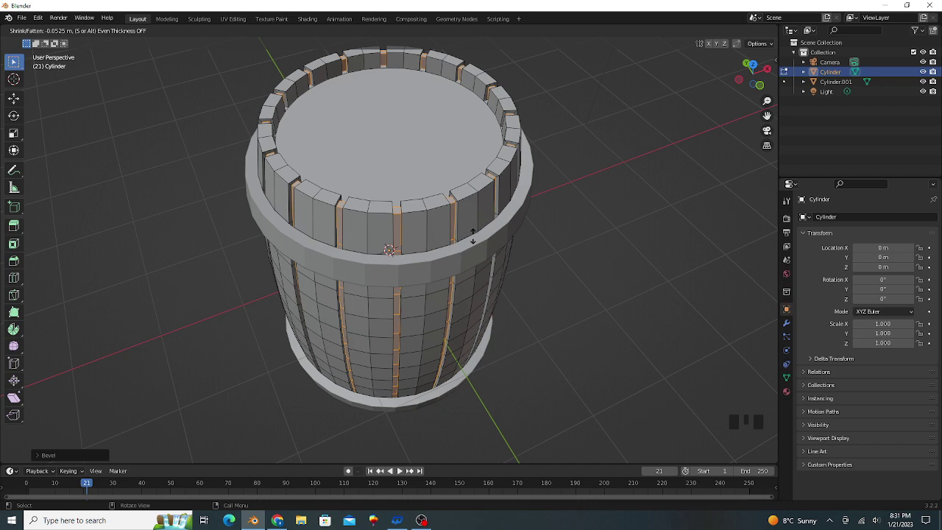
click(473, 240)
middle_drag(500, 250, 479, 237)
scroll(502, 218, down, 2)
Step: Return to Object Mode and add a Bevel modifier to the barrel body
key(Tab)
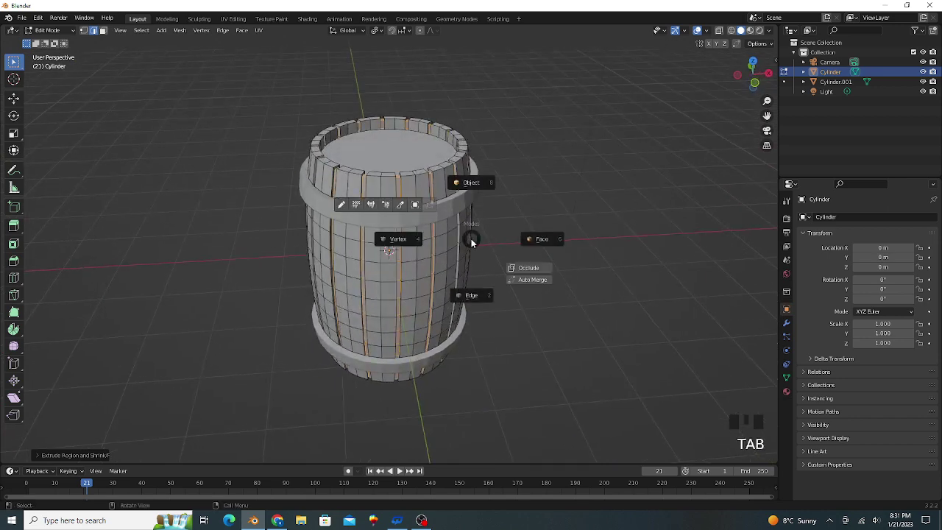
middle_drag(546, 226, 527, 199)
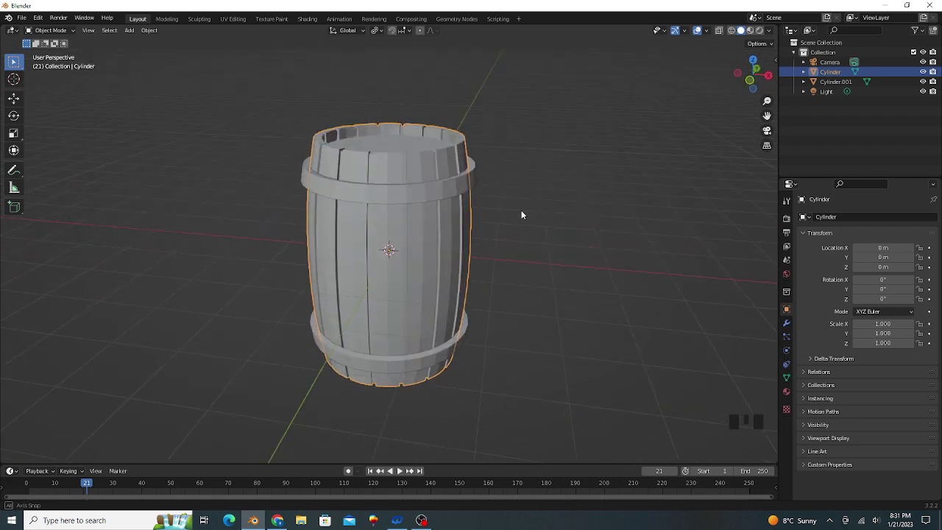
middle_drag(520, 216, 516, 217)
click(506, 198)
click(435, 175)
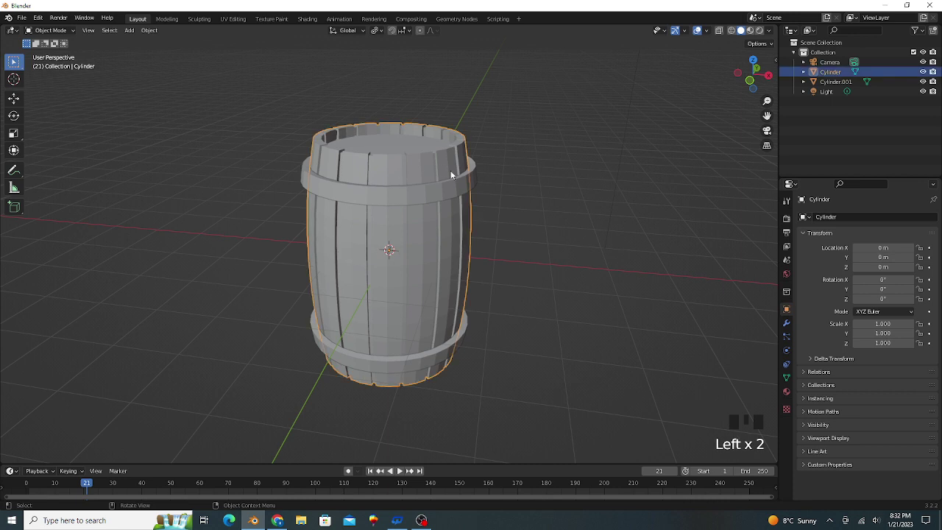
click(787, 325)
click(845, 217)
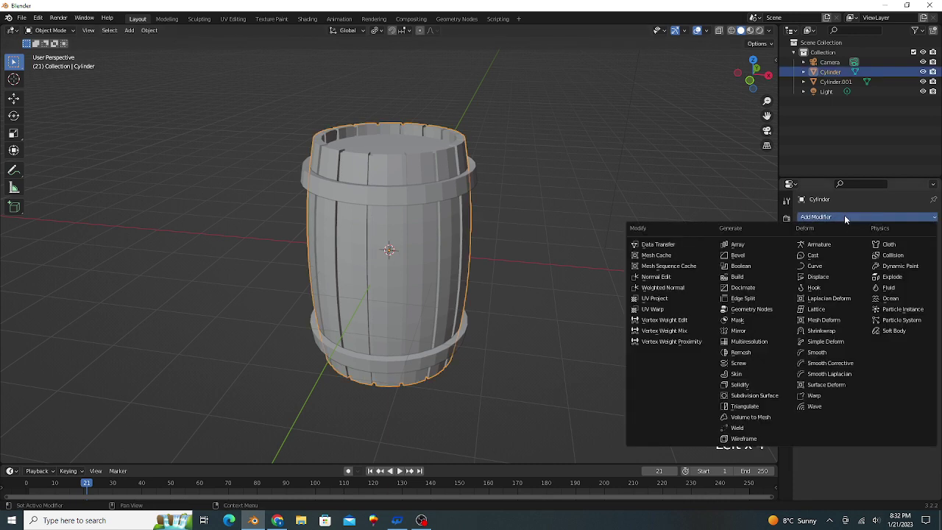
click(730, 255)
middle_drag(490, 207, 491, 213)
scroll(488, 218, up, 2)
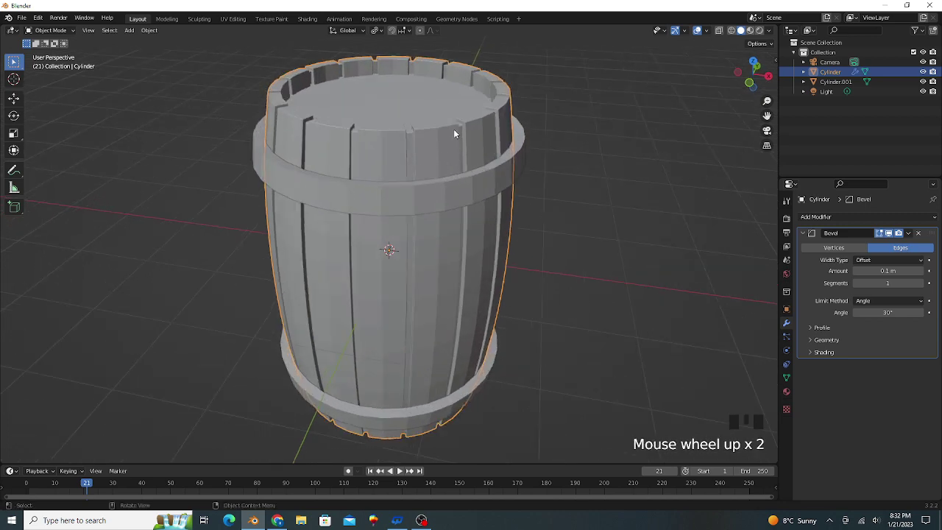
Step: Add a Bevel modifier to the hoops with 0.01 m amount and 4 segments
click(461, 199)
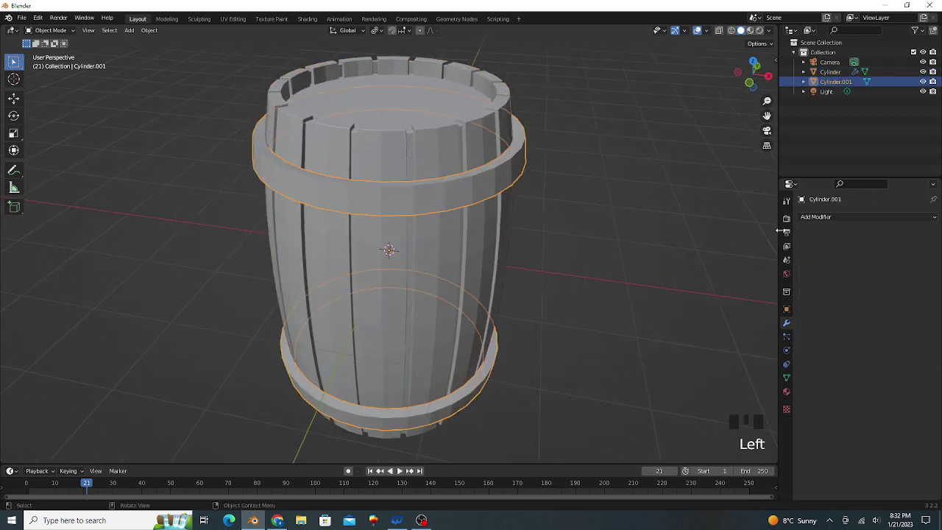
click(816, 217)
click(755, 256)
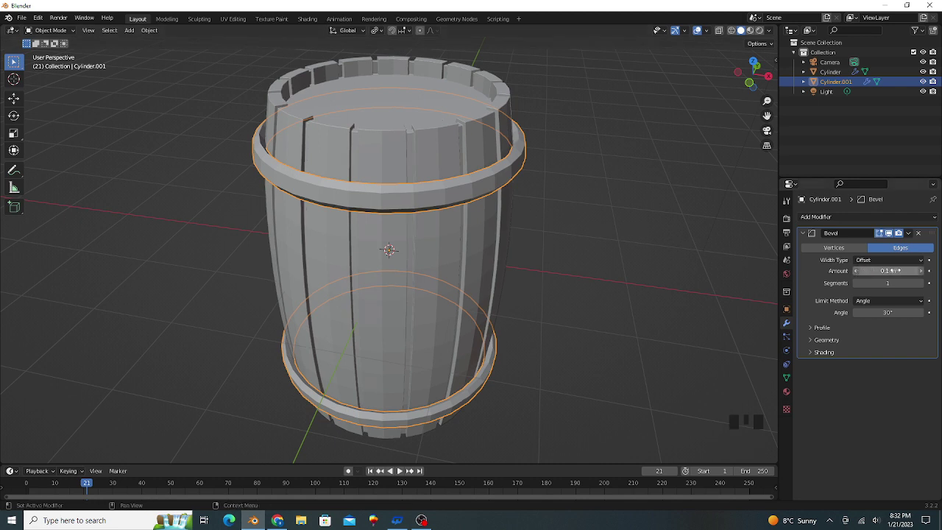
drag(890, 270, 925, 274)
click(923, 272)
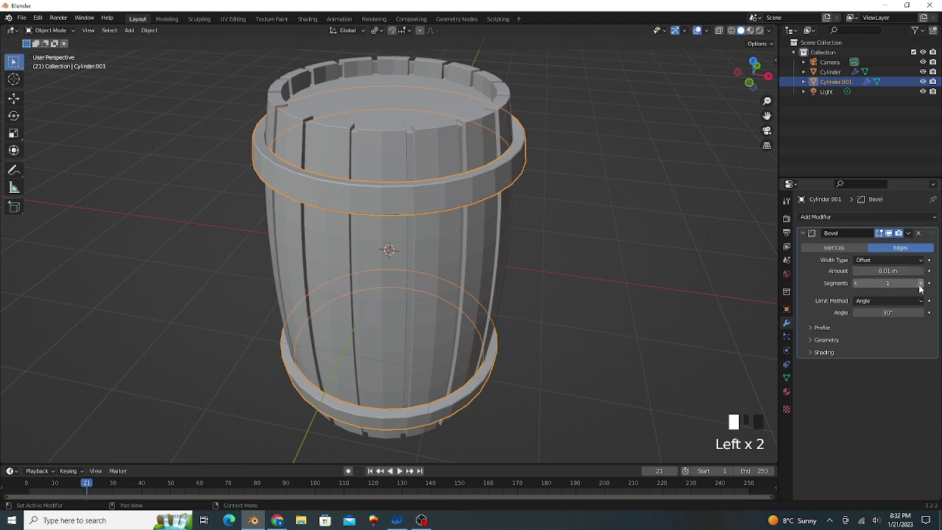
click(920, 284)
click(920, 283)
click(920, 284)
click(920, 283)
middle_drag(532, 265, 539, 283)
scroll(545, 252, down, 1)
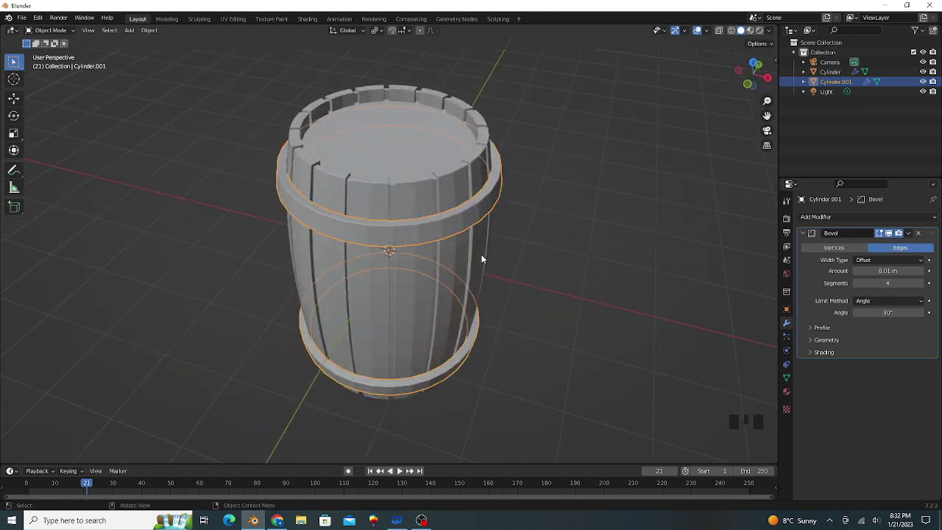
Step: Select the barrel body along with the hoops and raise the barrel along Z
key(KP_1)
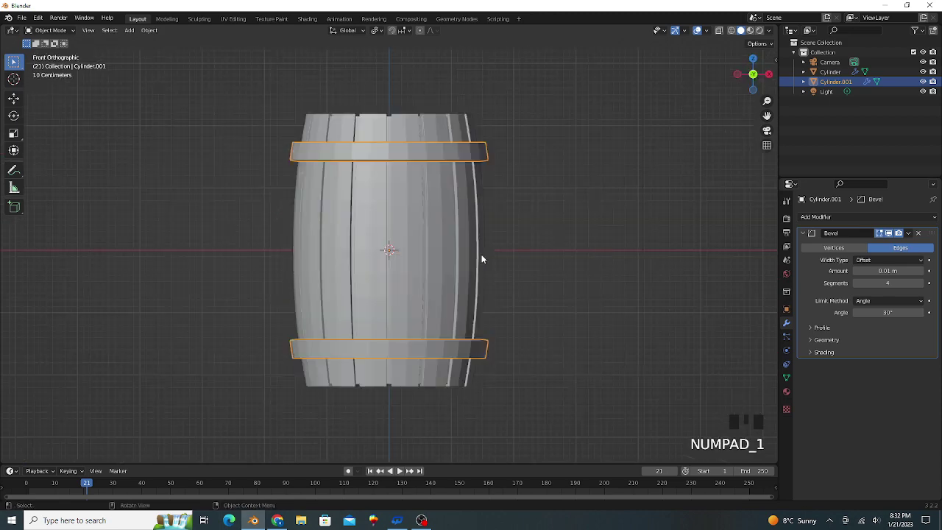
shift+click(390, 174)
scroll(464, 287, down, 2)
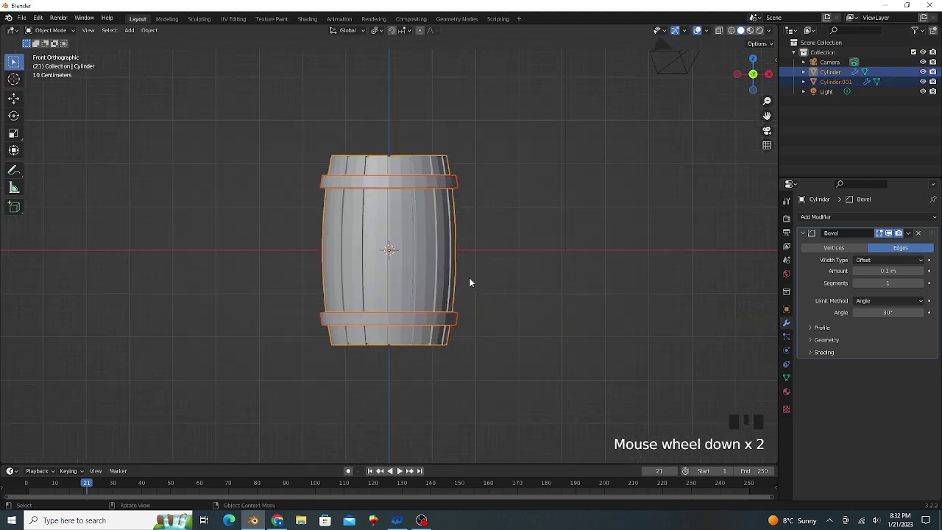
key(g)
key(z)
click(490, 180)
mouse_move(490, 179)
middle_down()
mouse_move(446, 237)
mouse_move(458, 245)
mouse_move(467, 195)
mouse_move(446, 237)
mouse_move(451, 293)
mouse_move(467, 274)
mouse_move(450, 265)
middle_up()
scroll(468, 246, down, 4)
shift+scroll(444, 237, up, 1)
scroll(444, 237, up, 2)
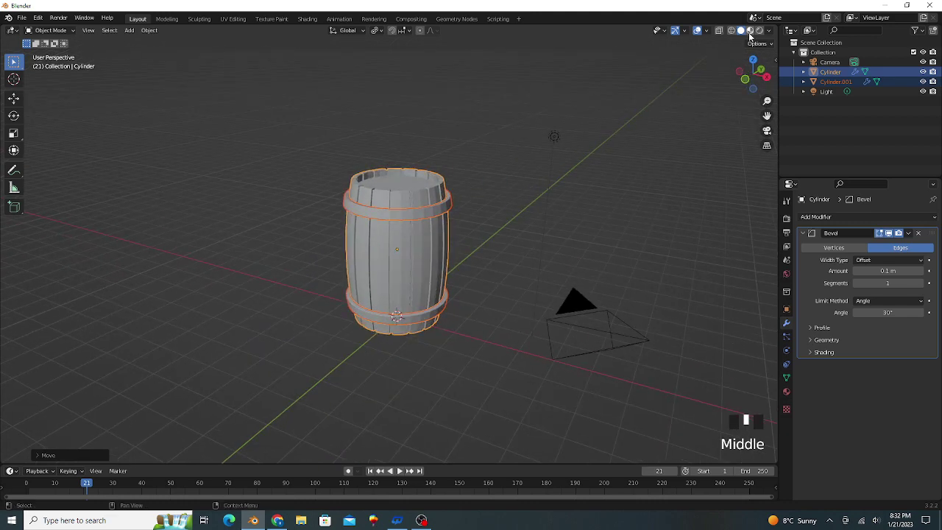
Step: Switch to Material Preview shading and give the barrel body a new Material.001
click(750, 31)
click(759, 31)
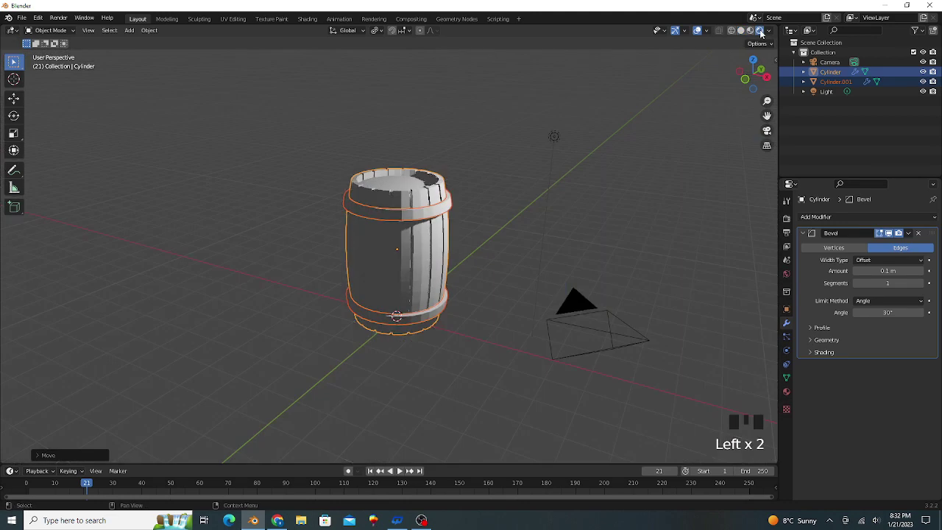
click(787, 392)
click(822, 259)
Step: Select only the barrel body and connect an empty Image Texture to its Base Color
click(410, 235)
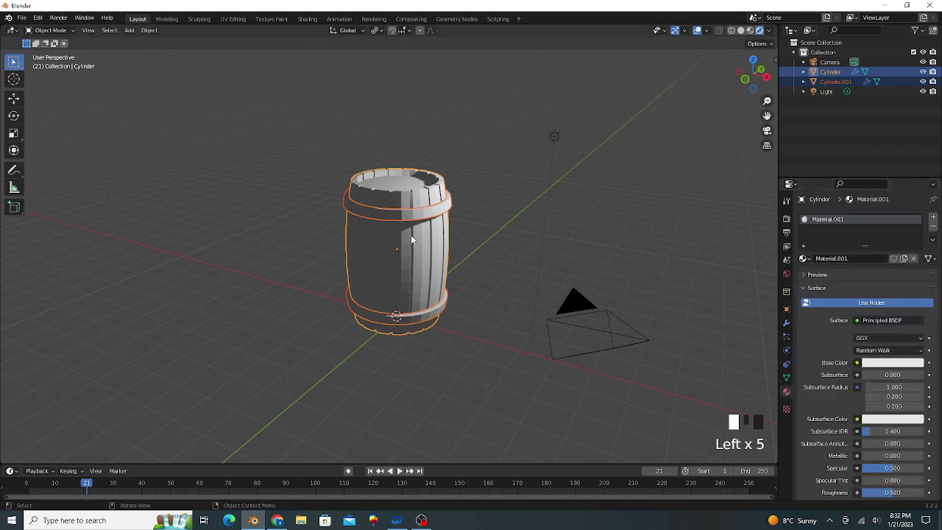
click(893, 363)
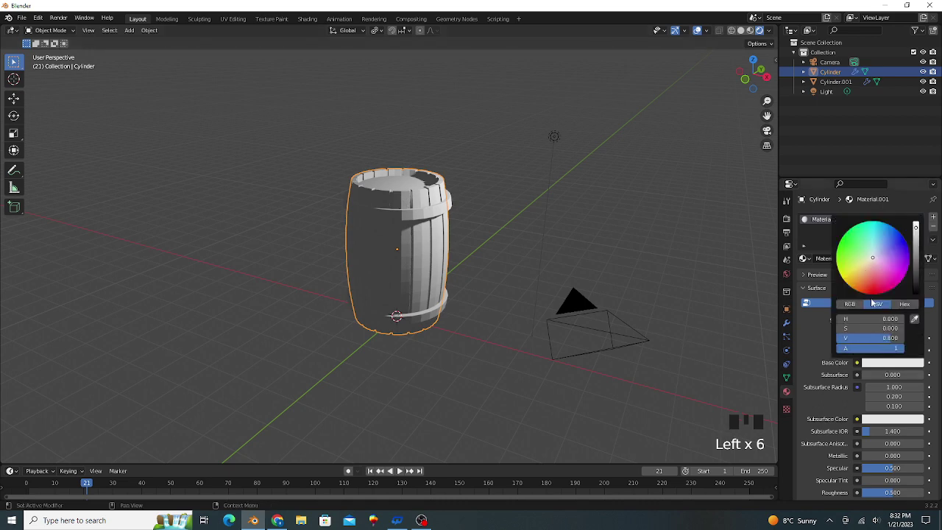
click(858, 362)
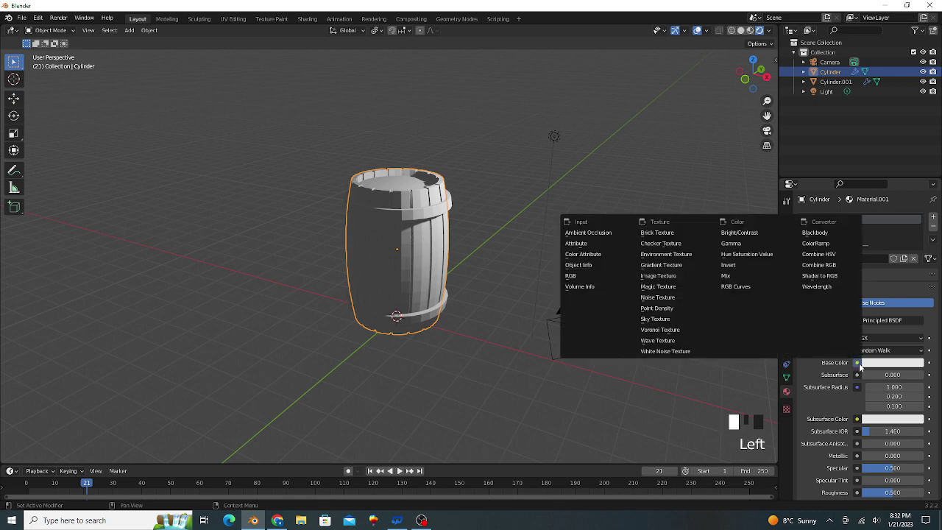
click(657, 276)
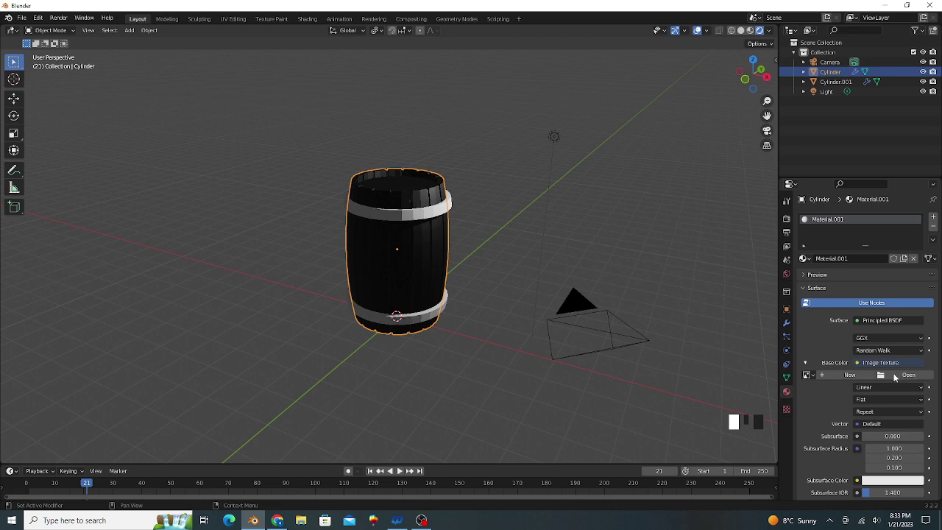
right_click(894, 376)
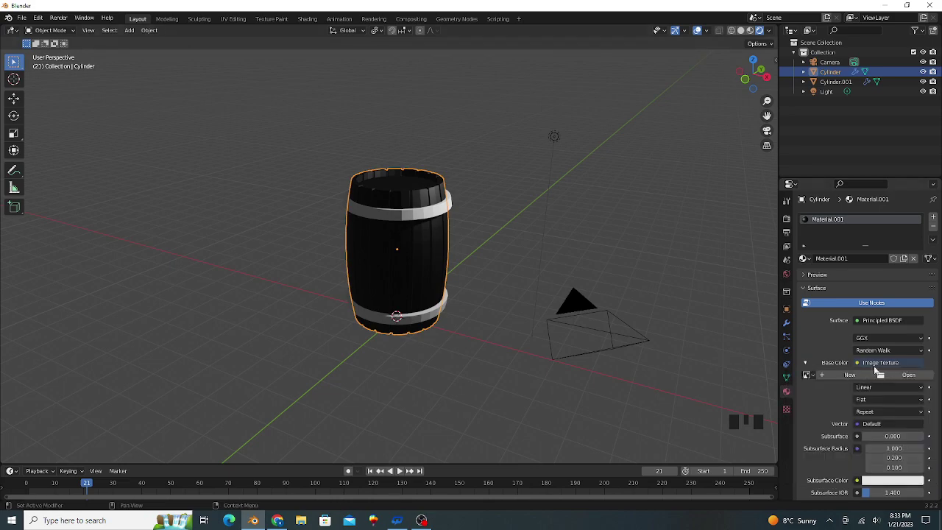
Step: Load wood tex.jpg from the blender pictures folder into the body's Image Texture
click(909, 375)
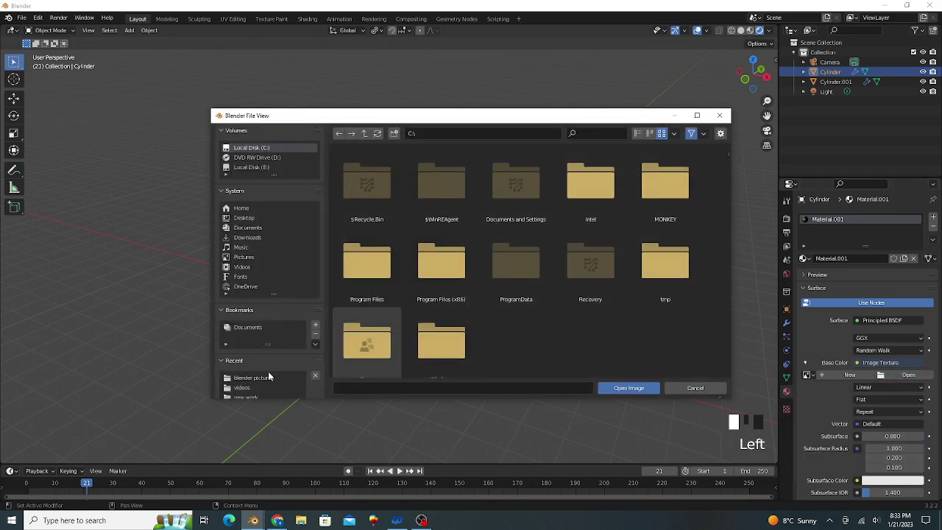
click(268, 378)
scroll(563, 331, down, 10)
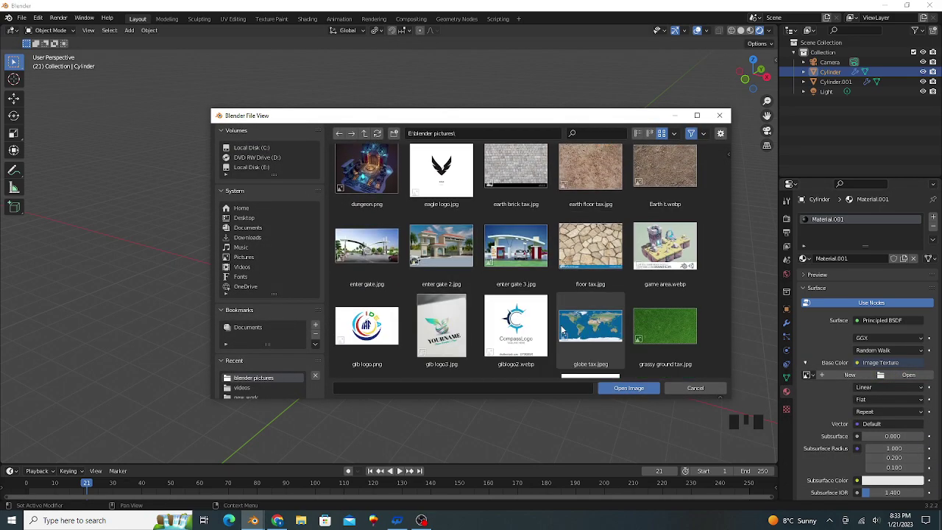
scroll(563, 331, down, 12)
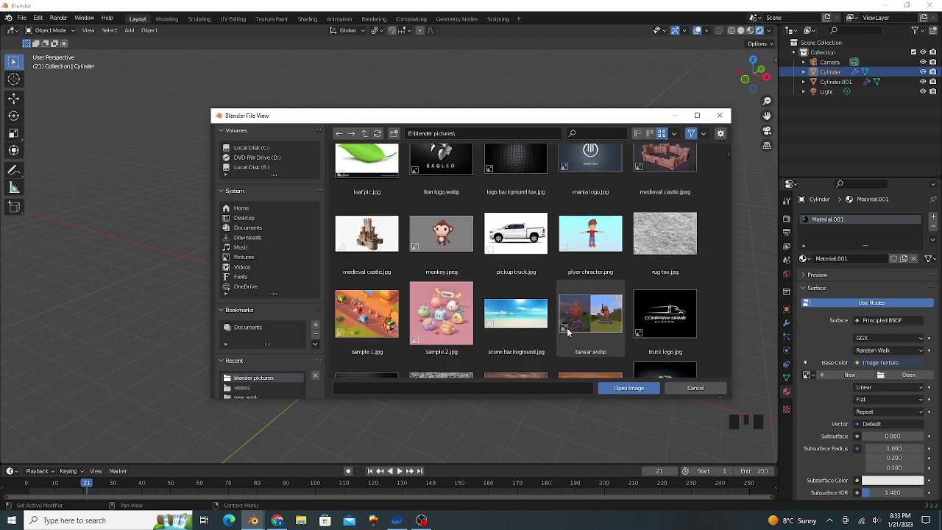
scroll(567, 328, down, 2)
click(516, 332)
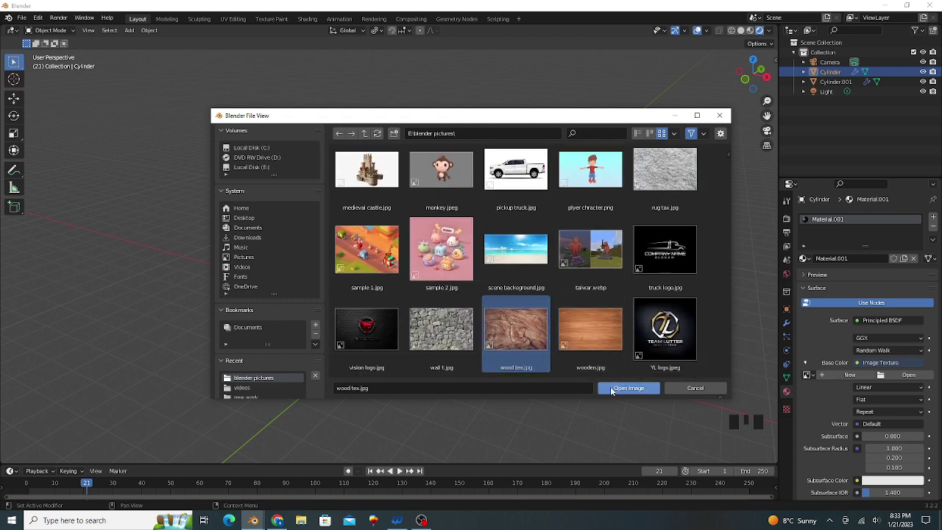
click(611, 391)
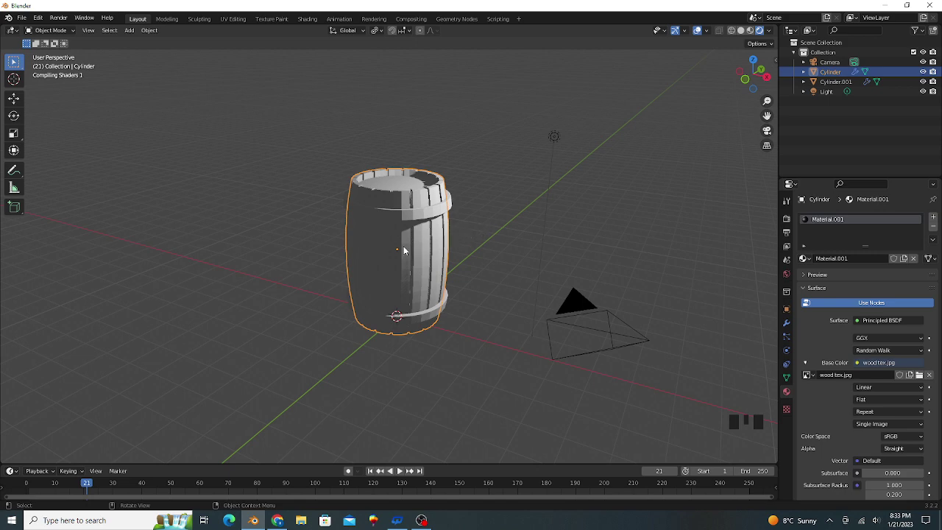
Step: Give the hoops a new dark reddish-brown material with raised Metallic and Roughness 0.4
middle_drag(404, 251, 416, 284)
scroll(417, 284, up, 2)
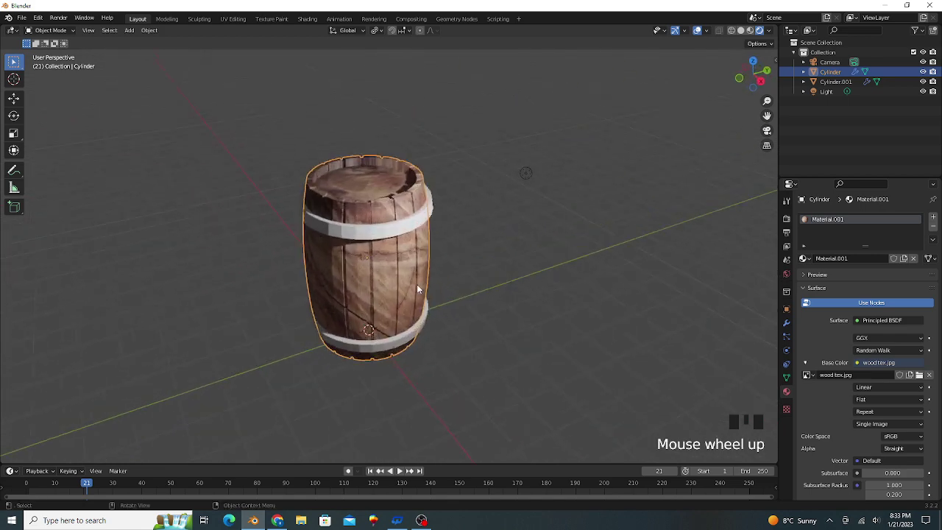
click(404, 224)
click(834, 255)
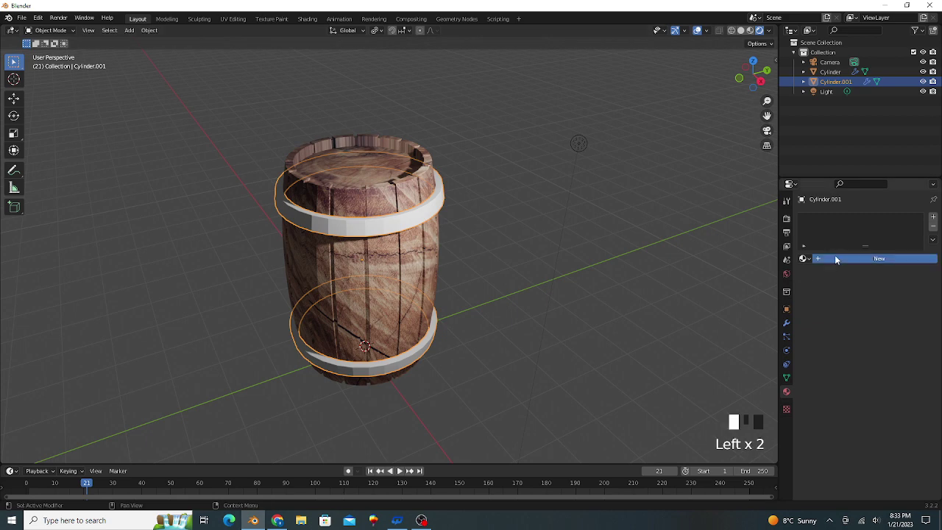
click(880, 362)
click(864, 285)
drag(865, 285, 862, 292)
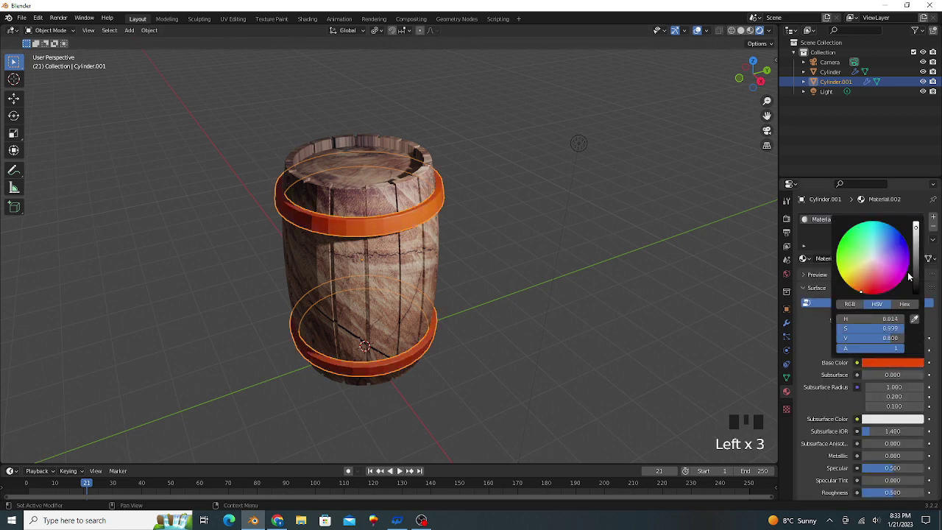
click(917, 266)
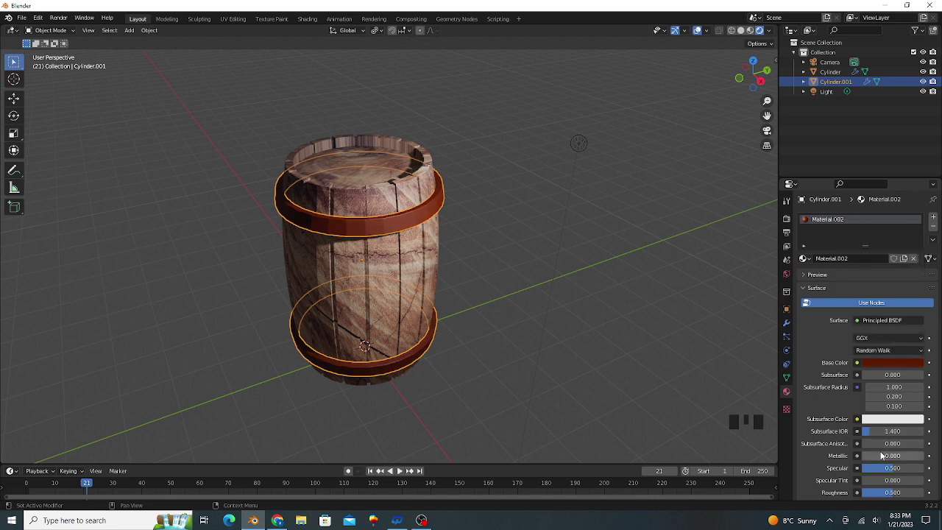
mouse_move(884, 456)
mouse_down()
mouse_move(865, 455)
mouse_move(900, 456)
mouse_up()
drag(895, 492, 902, 496)
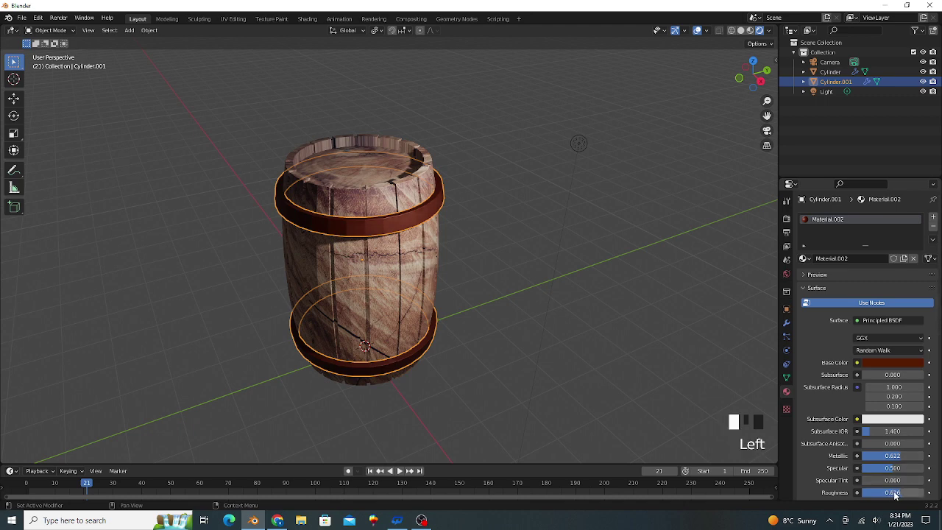
double_click(895, 495)
text(0)
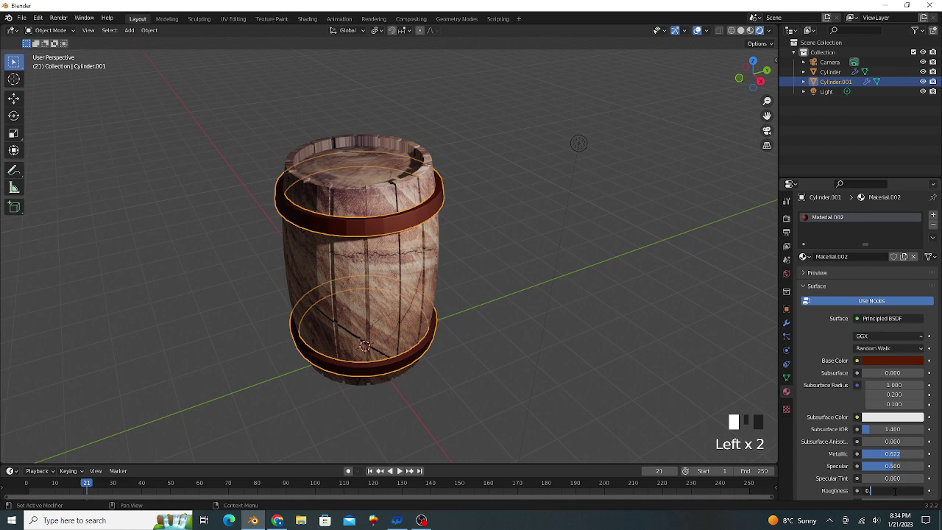
text(.4)
key(Return)
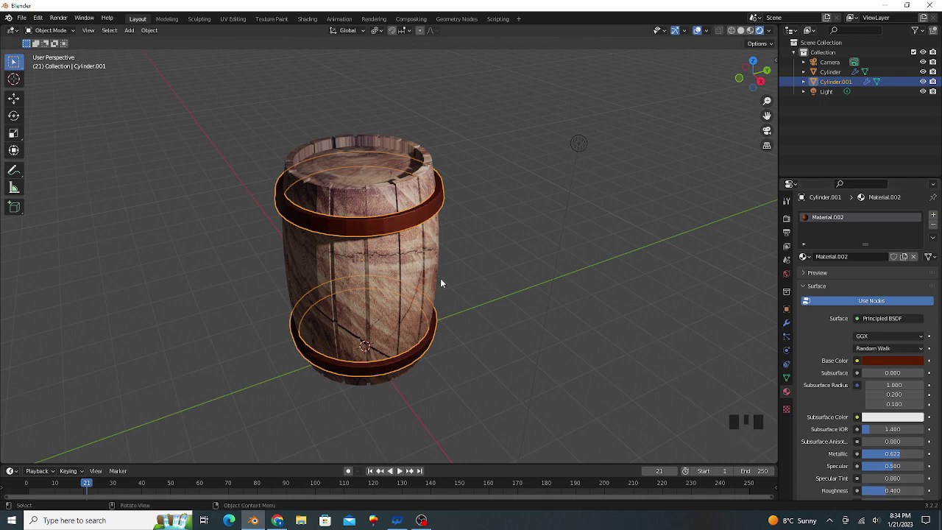
Step: Raise the wooden body's Metallic to 0.811
click(410, 265)
click(410, 264)
scroll(891, 416, down, 2)
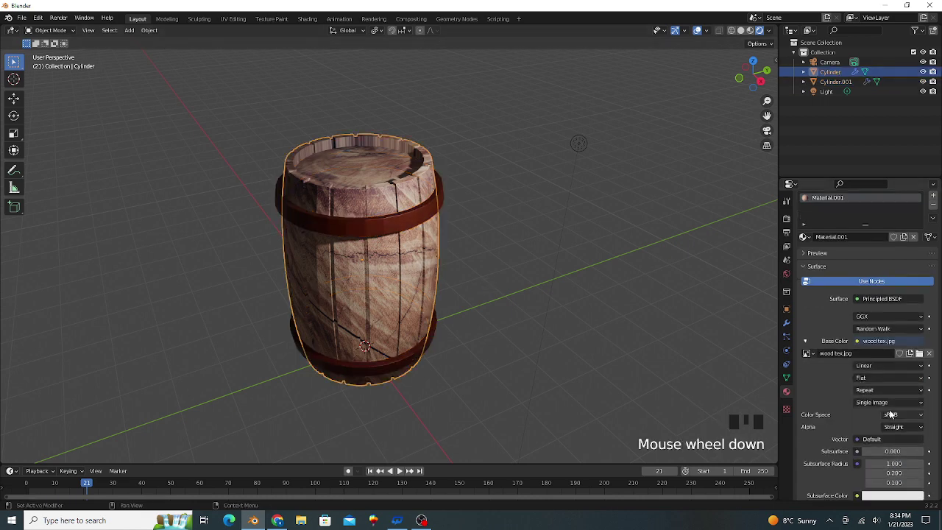
scroll(890, 416, down, 3)
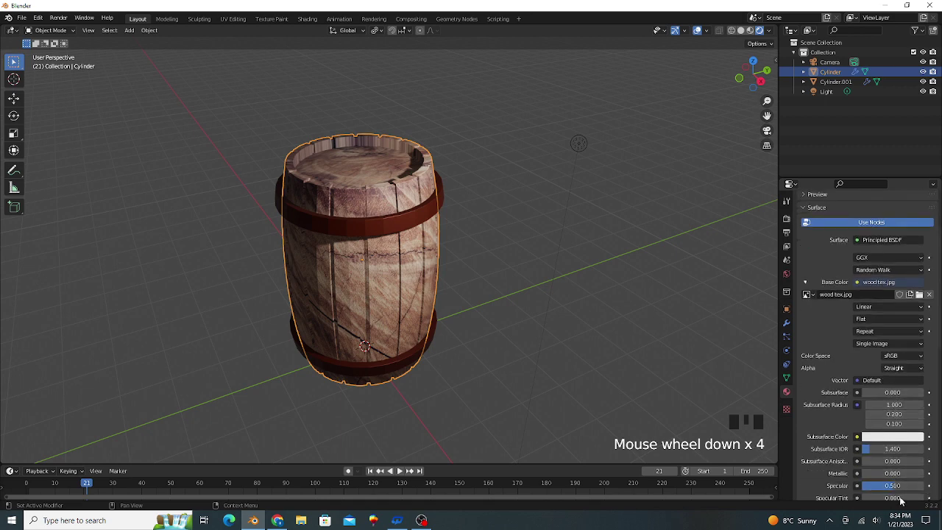
drag(881, 454, 902, 453)
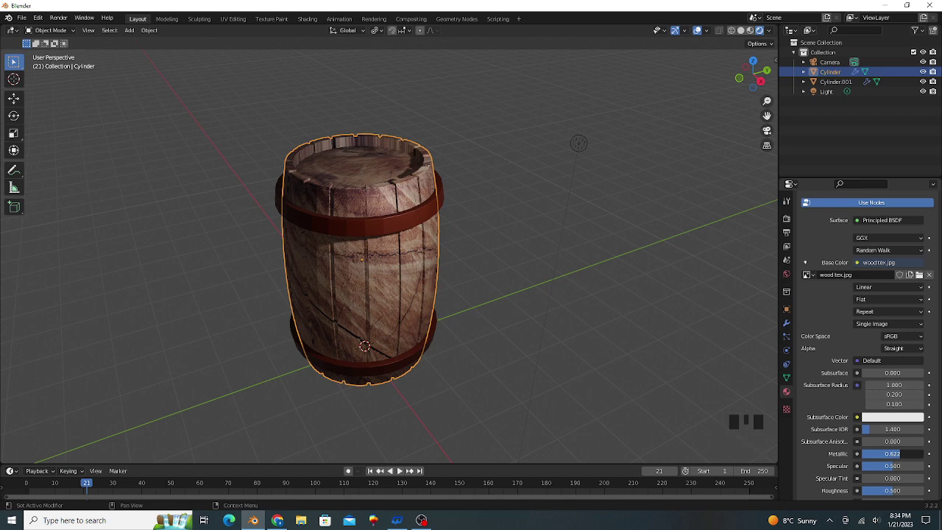
click(905, 454)
drag(902, 454, 889, 471)
scroll(892, 458, down, 1)
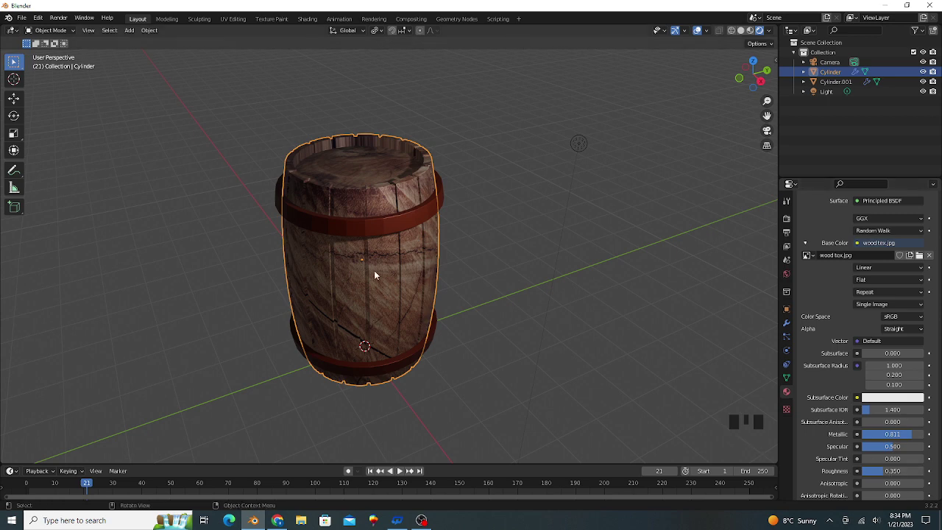
middle_drag(373, 270, 405, 288)
Step: Select body and hoops, try a 90° rotated duplicate, then undo the turn
scroll(408, 285, down, 2)
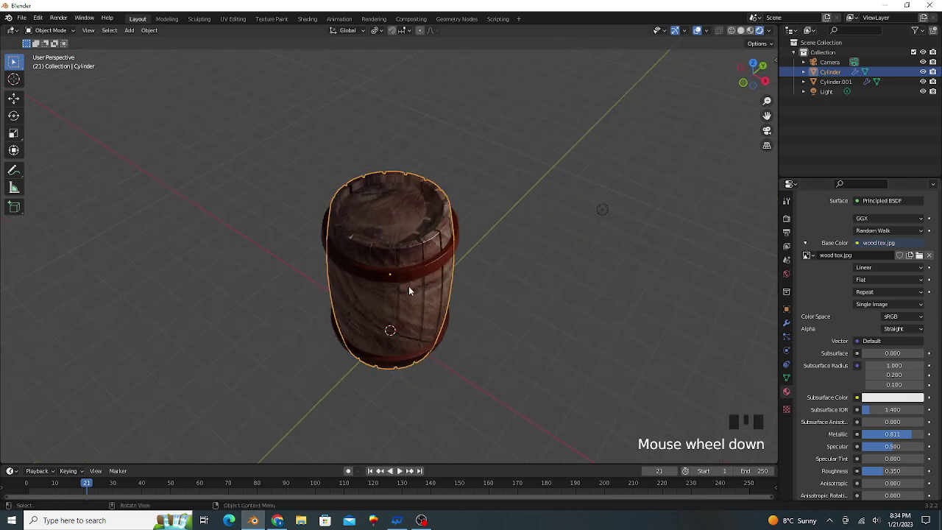
scroll(449, 335, down, 1)
middle_drag(458, 330, 425, 227)
shift+click(427, 229)
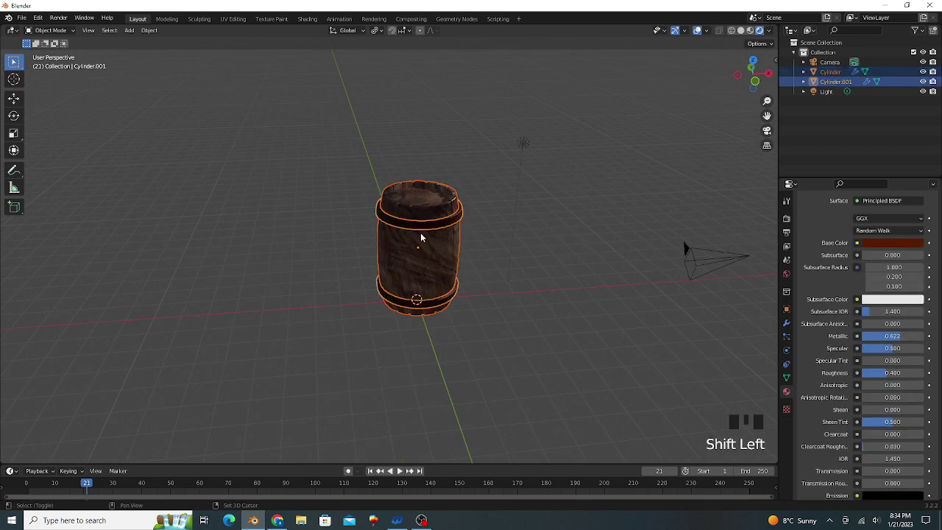
scroll(482, 269, down, 2)
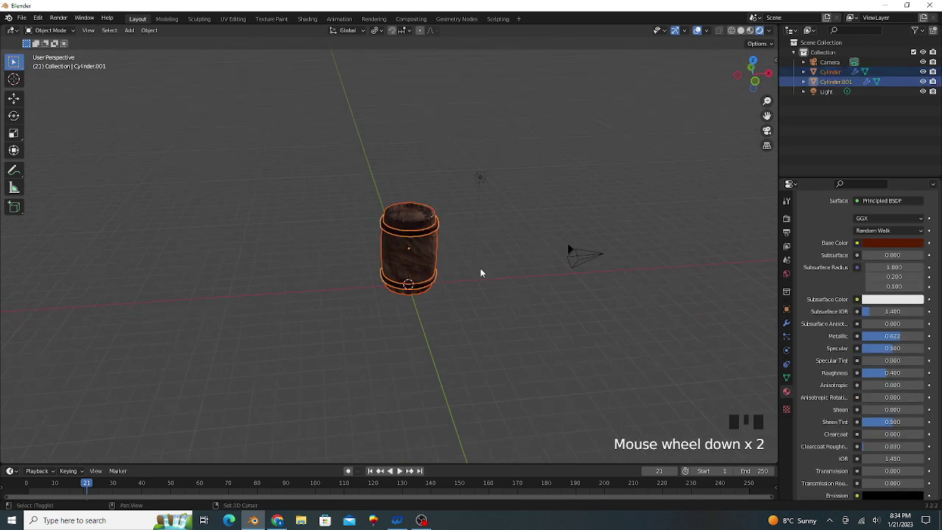
key(shift+d)
right_click(489, 273)
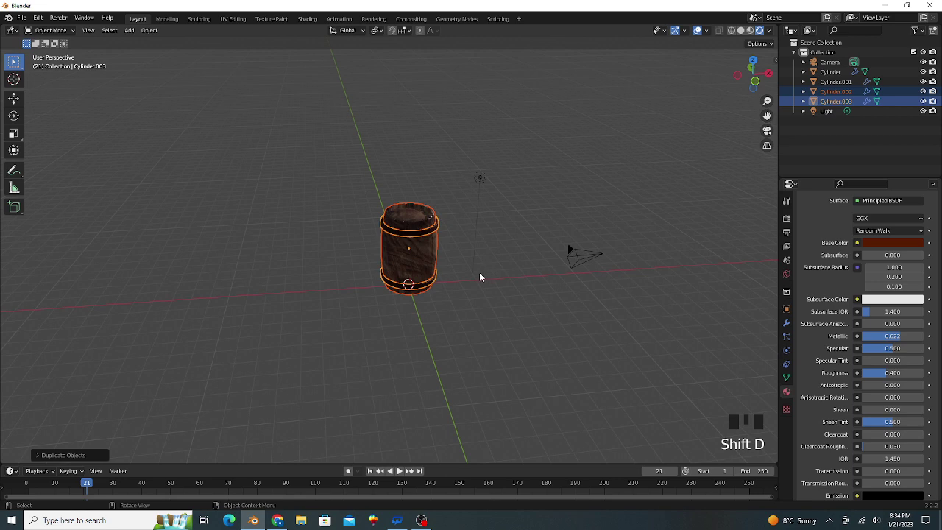
text(r90)
key(Return)
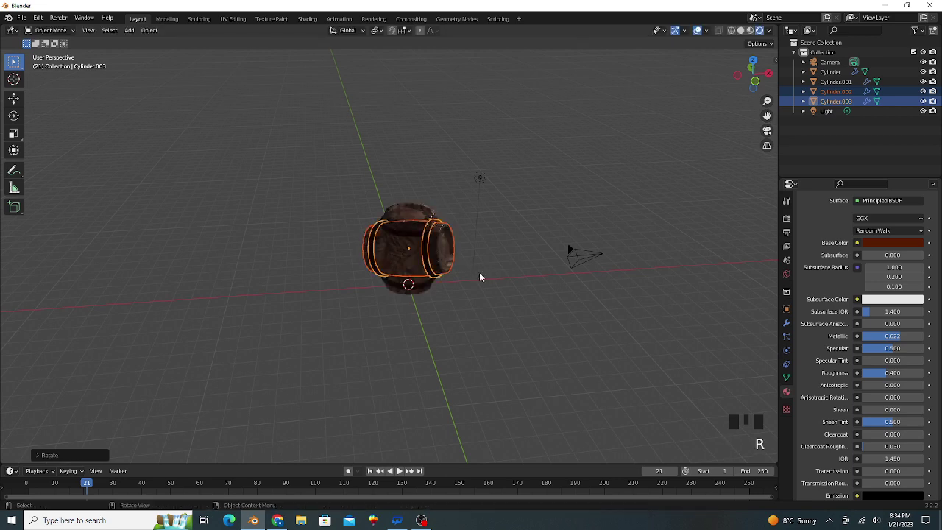
key(ctrl+z)
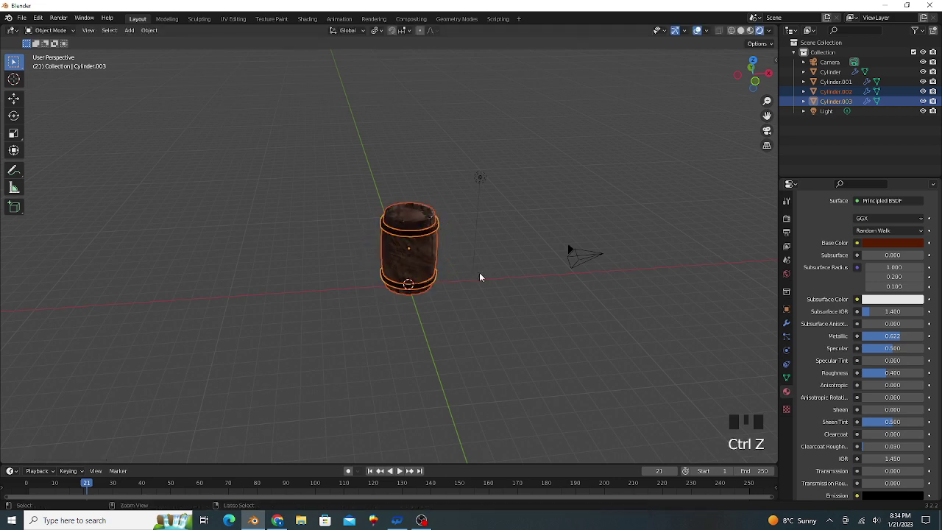
Step: From front view, duplicate the barrel, rotate it 90° and set it right of the upright one
key(KP_1)
scroll(467, 274, up, 3)
shift+middle_drag(410, 262, 321, 294)
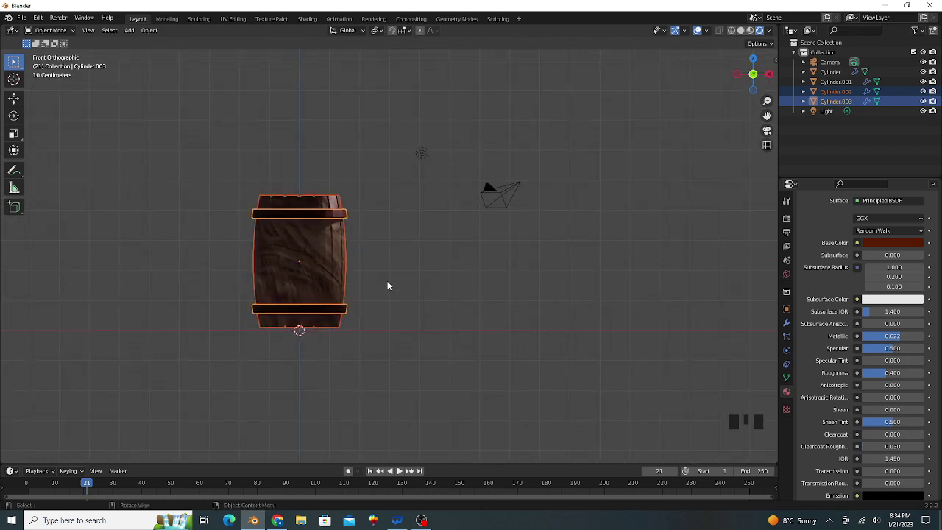
key(shift+d)
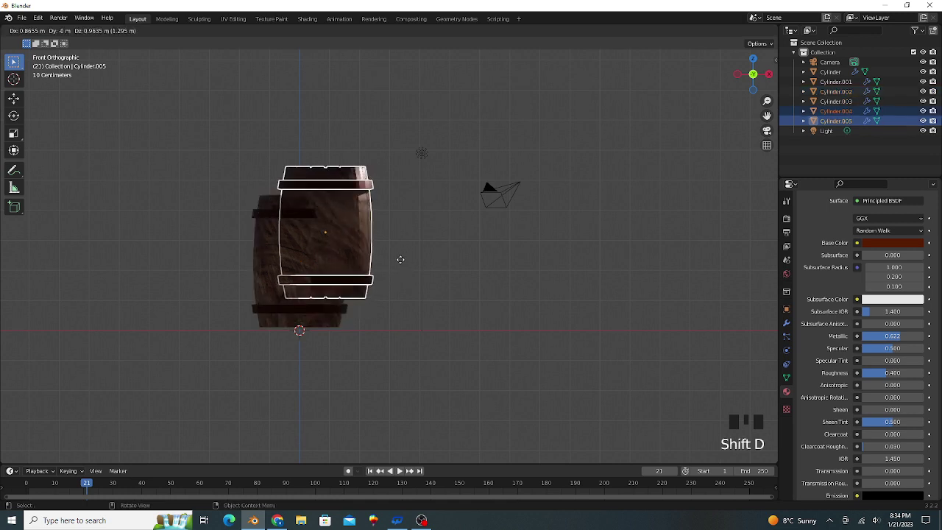
right_click(435, 258)
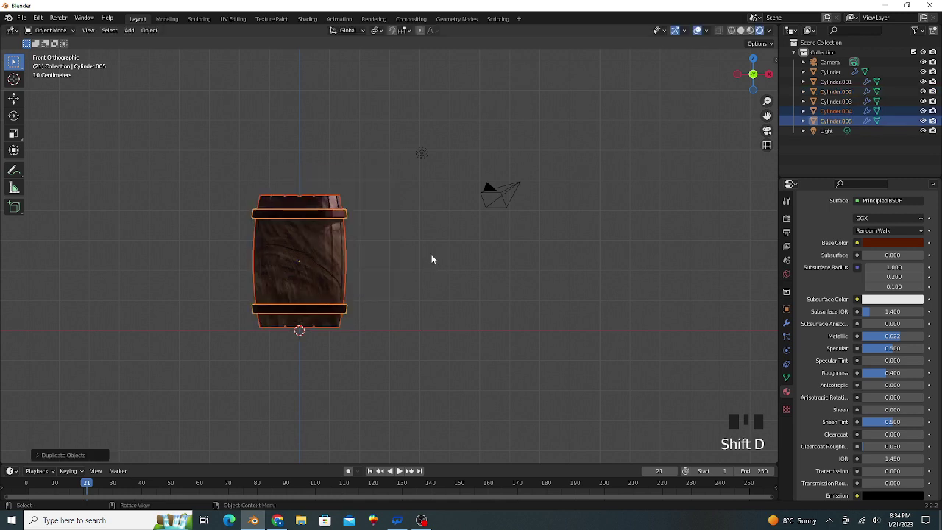
text(r90)
key(Return)
key(g)
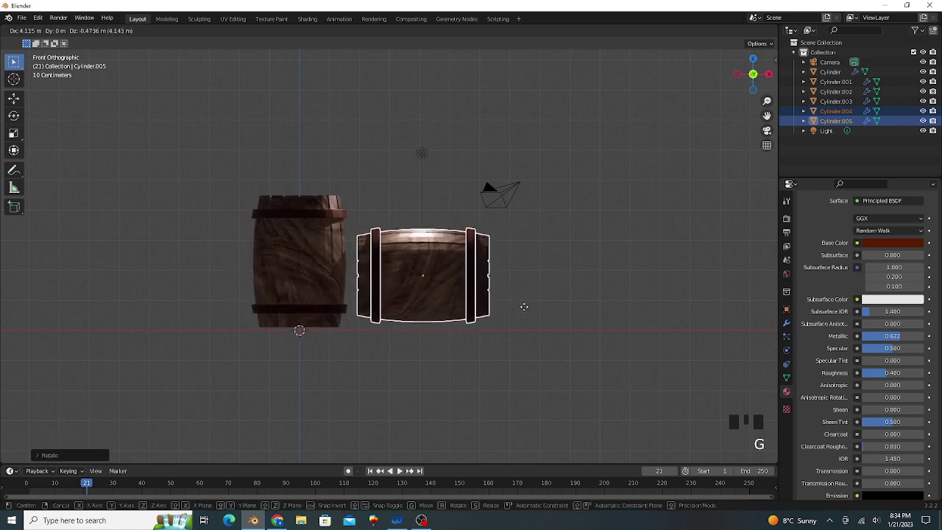
click(549, 311)
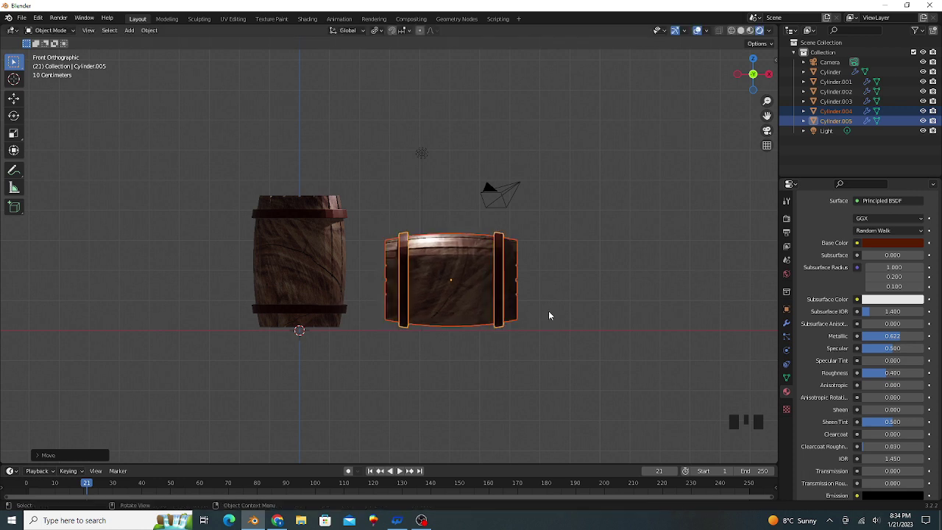
scroll(351, 247, down, 2)
middle_drag(351, 248, 393, 359)
Step: Add a plane and scale it up into a floor under both barrels
click(375, 383)
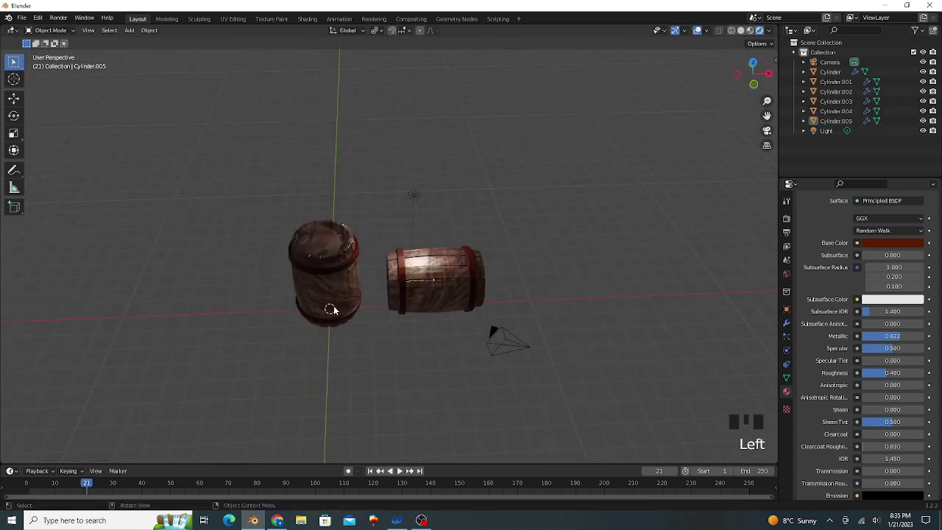
key(shift+a)
mouse_move(339, 307)
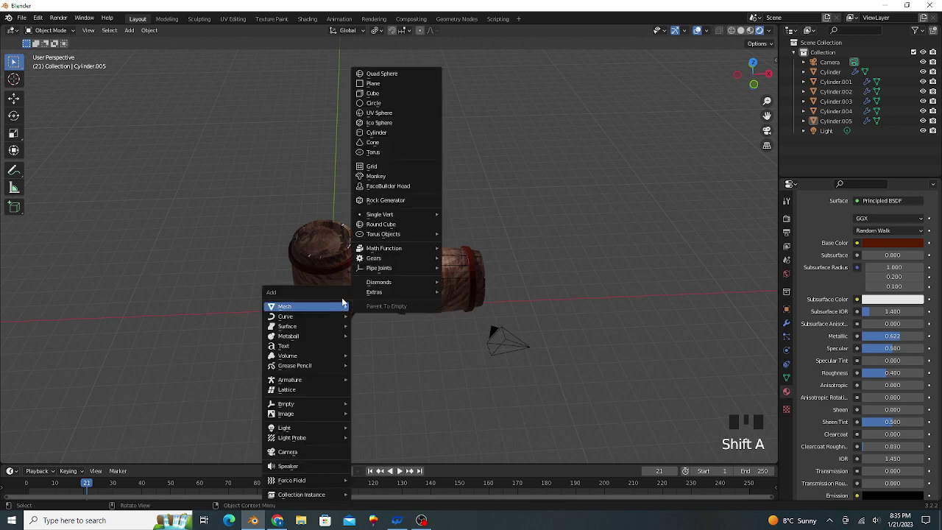
click(383, 83)
key(s)
click(776, 365)
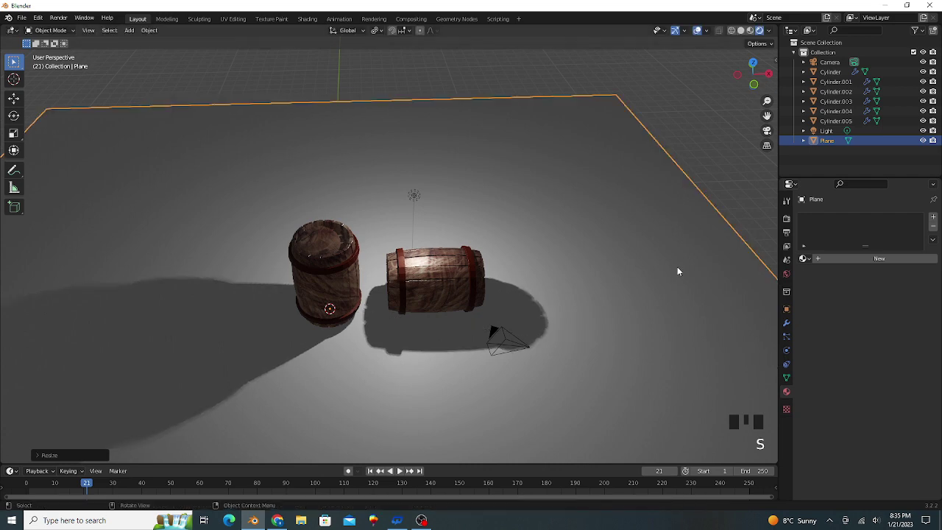
Step: Give the floor a new material with a dark olive-green Base Color
scroll(677, 267, down, 1)
click(854, 259)
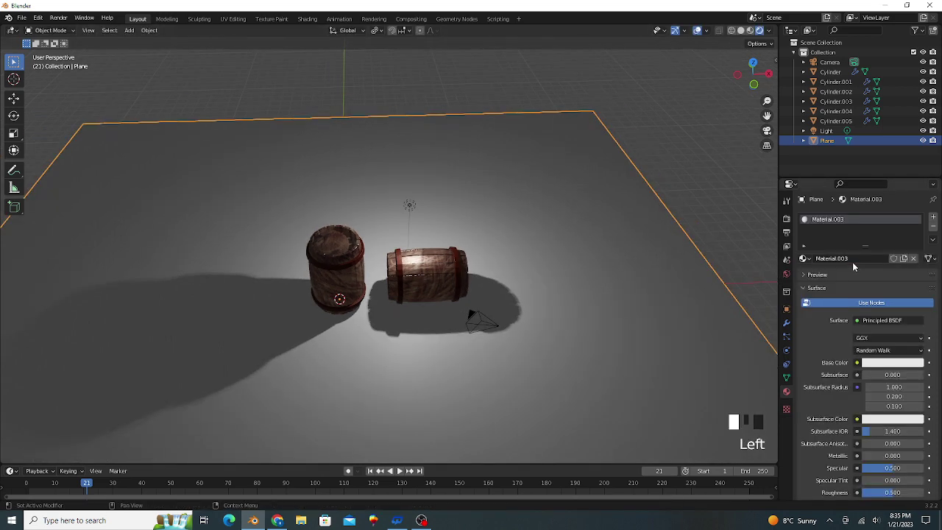
click(882, 364)
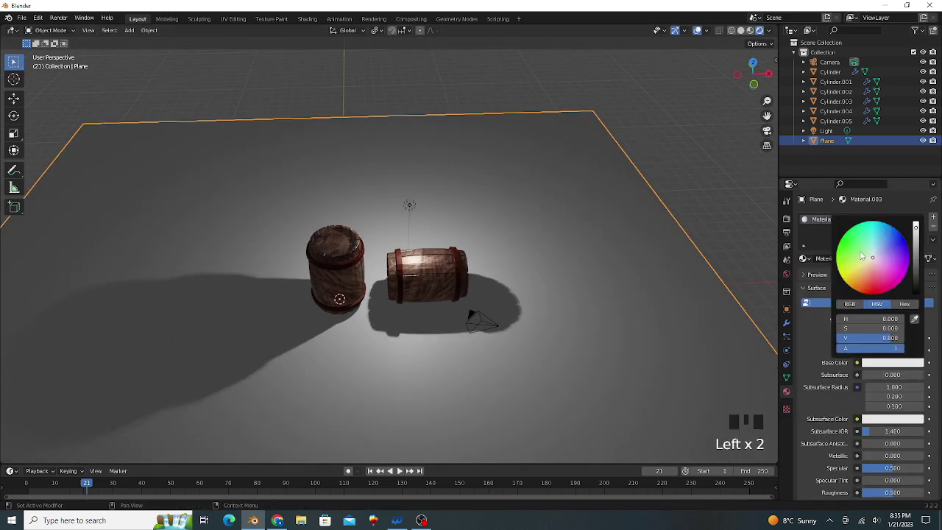
click(861, 251)
click(918, 259)
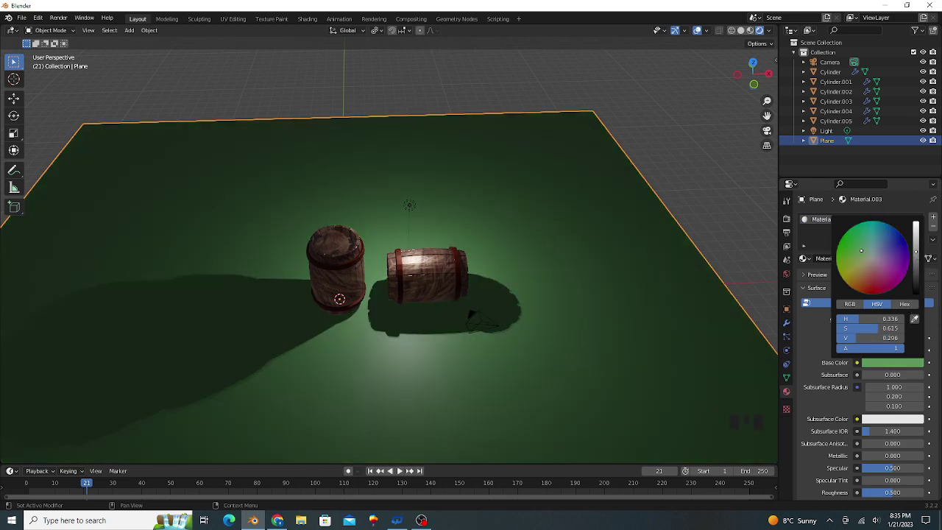
click(864, 254)
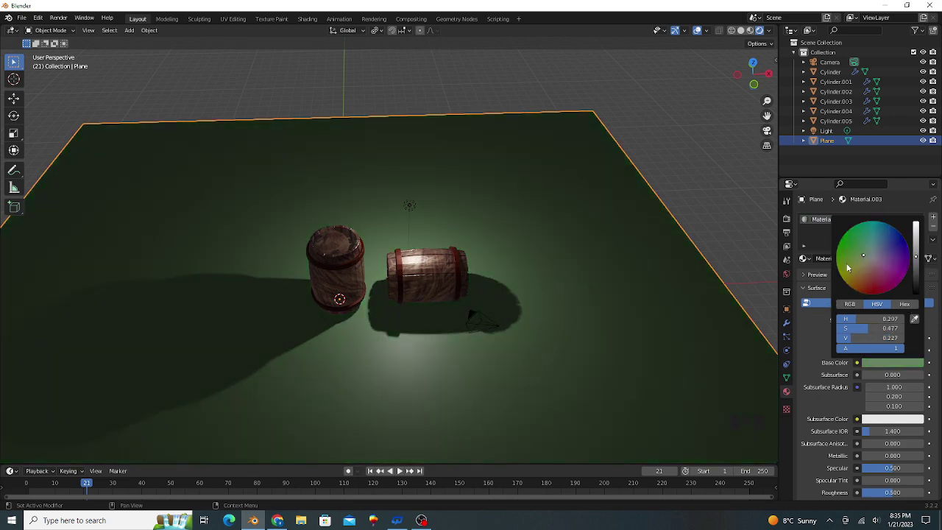
Step: Turn the light into a Sun with Strength 10
click(410, 205)
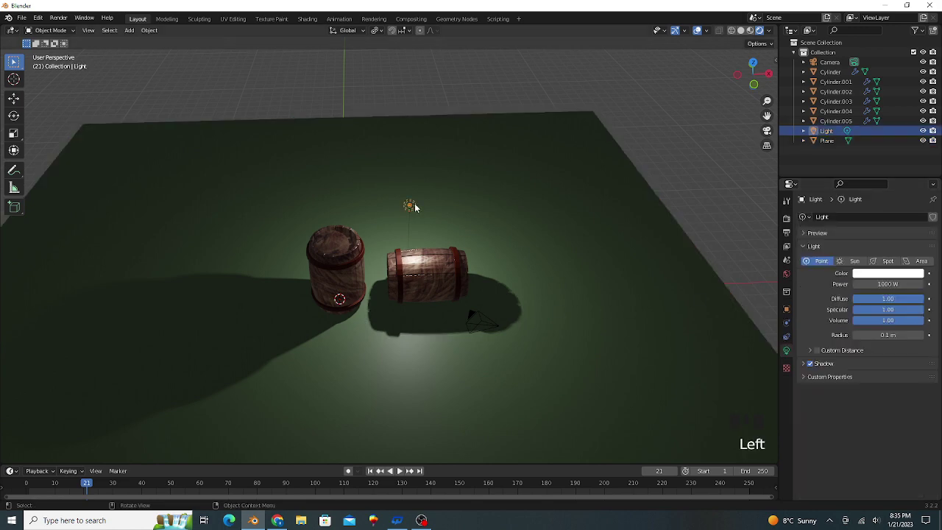
click(853, 261)
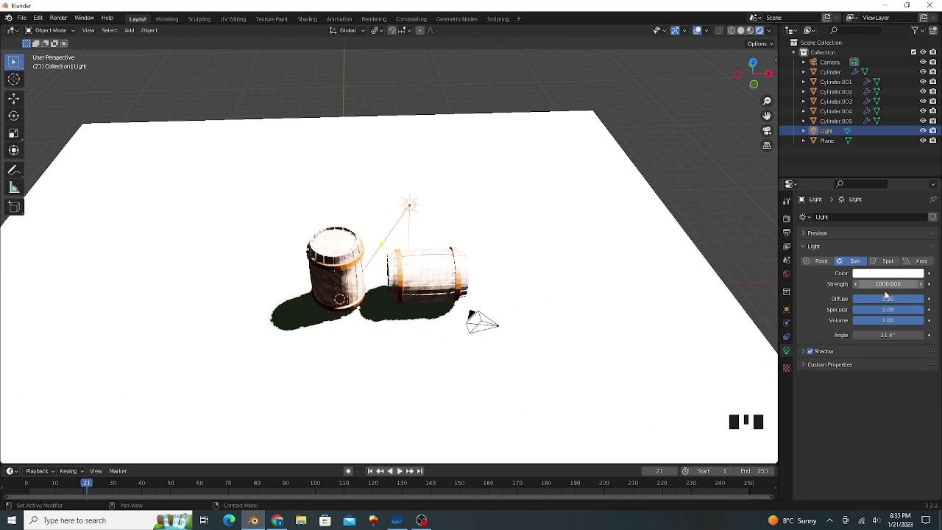
click(890, 284)
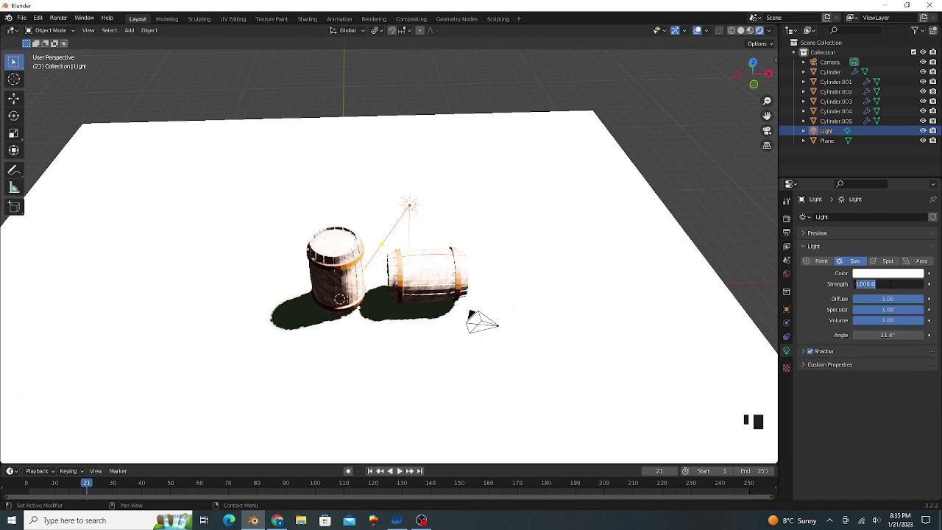
text(10)
key(Return)
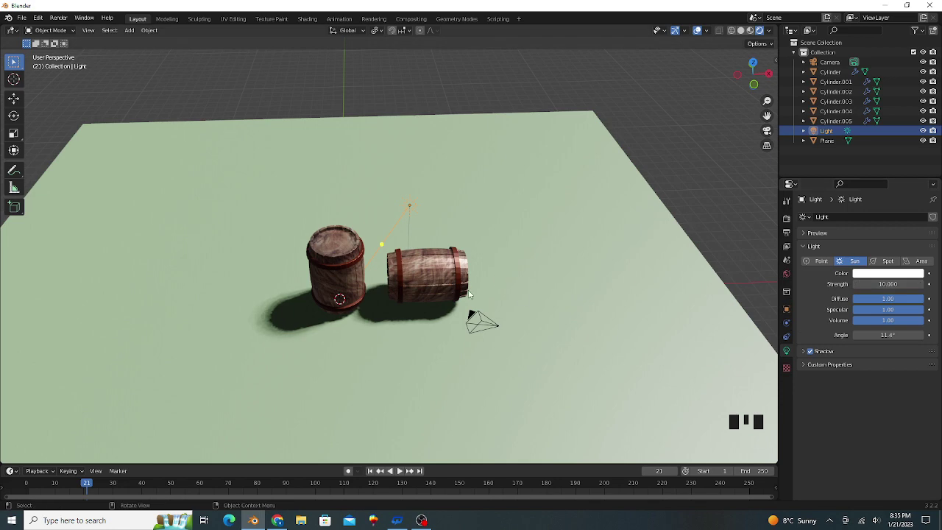
Step: Shift the floor along X, enlarge it, and align the camera to the current view
scroll(473, 289, up, 2)
shift+middle_drag(489, 289, 489, 209)
scroll(489, 207, up, 2)
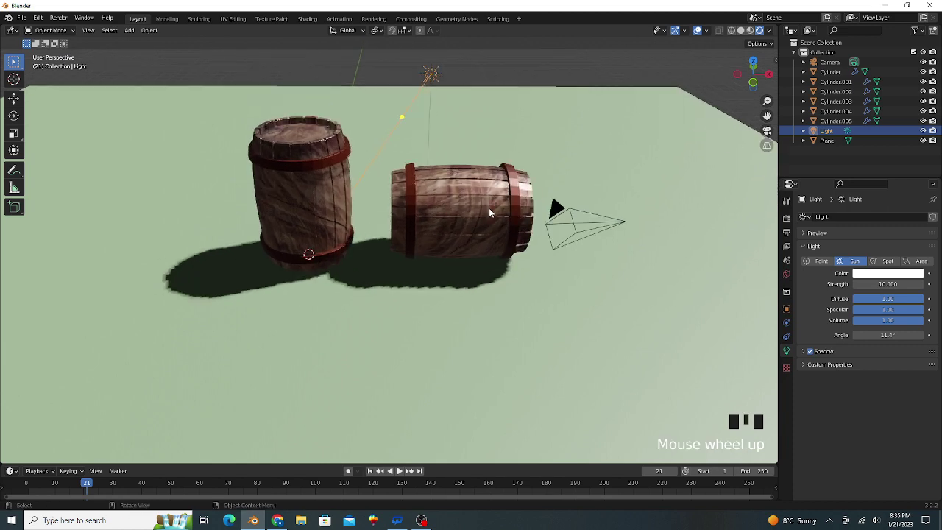
click(517, 131)
key(g)
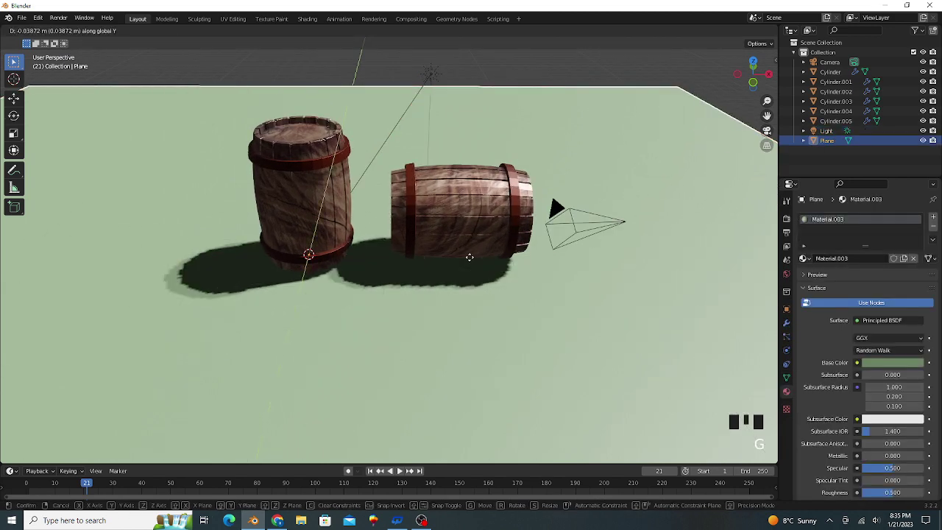
click(489, 129)
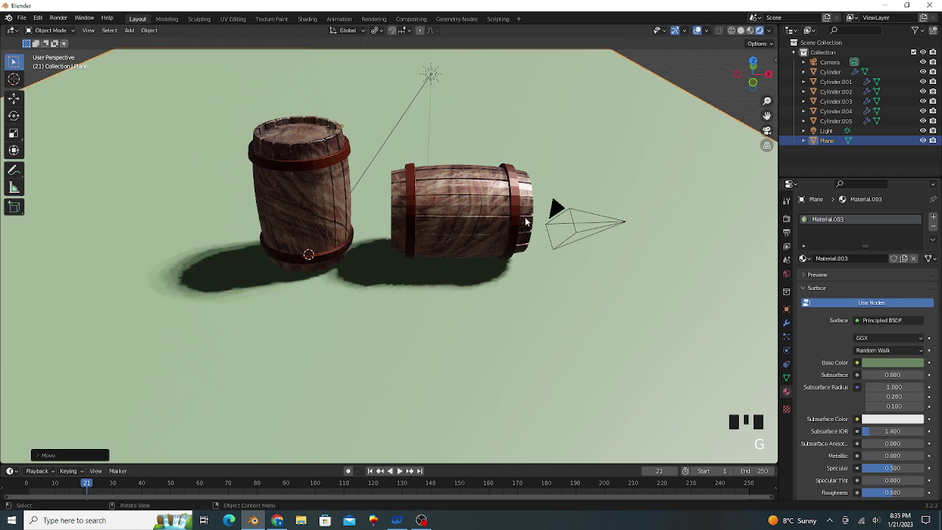
key(g)
key(x)
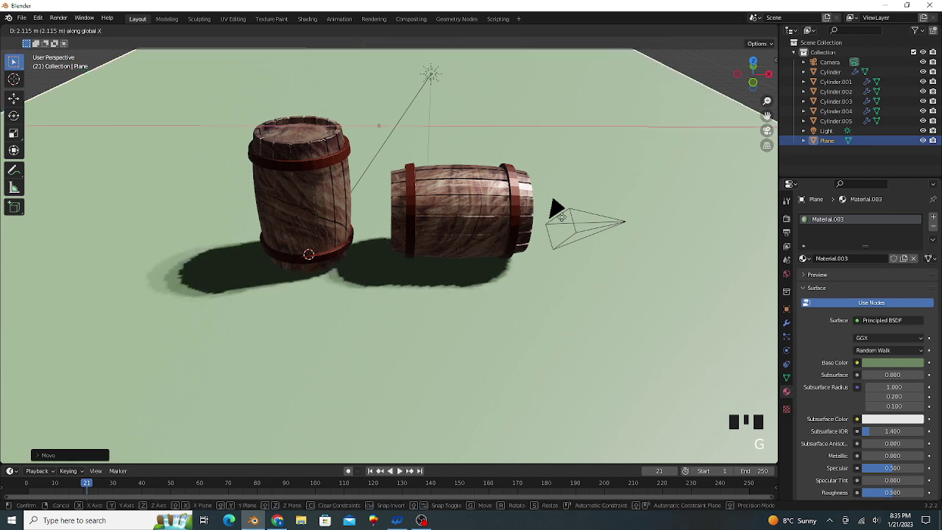
click(562, 220)
key(s)
click(486, 235)
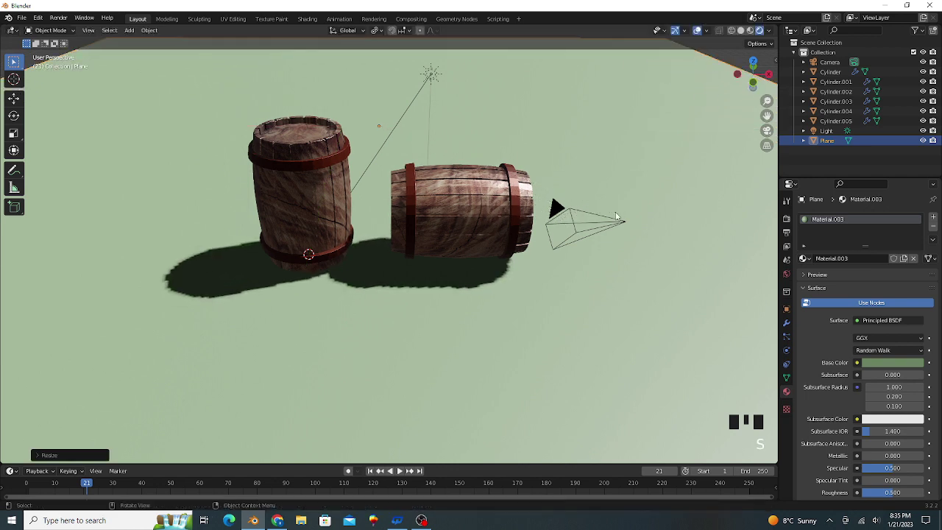
key(ctrl)
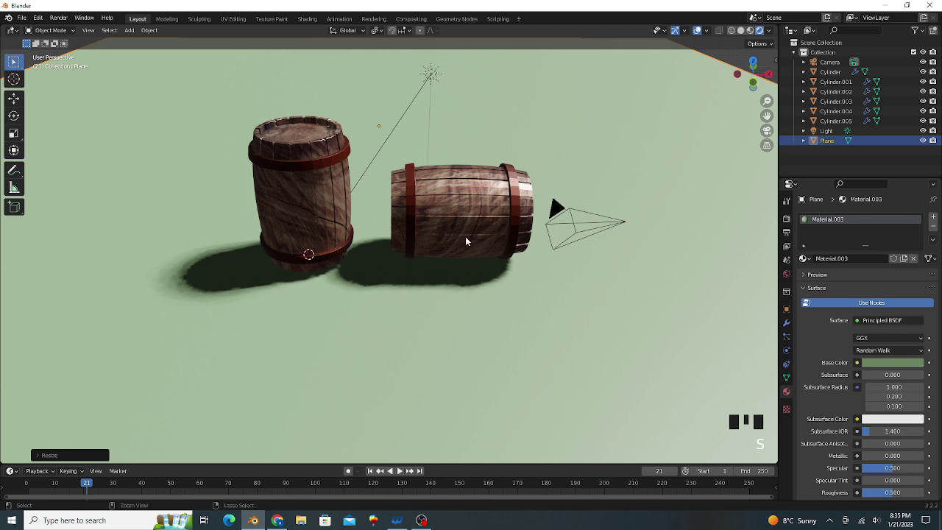
key(ctrl+alt+KP_0)
Step: Move the camera to frame both barrels closer and bring up the render engine settings
click(526, 144)
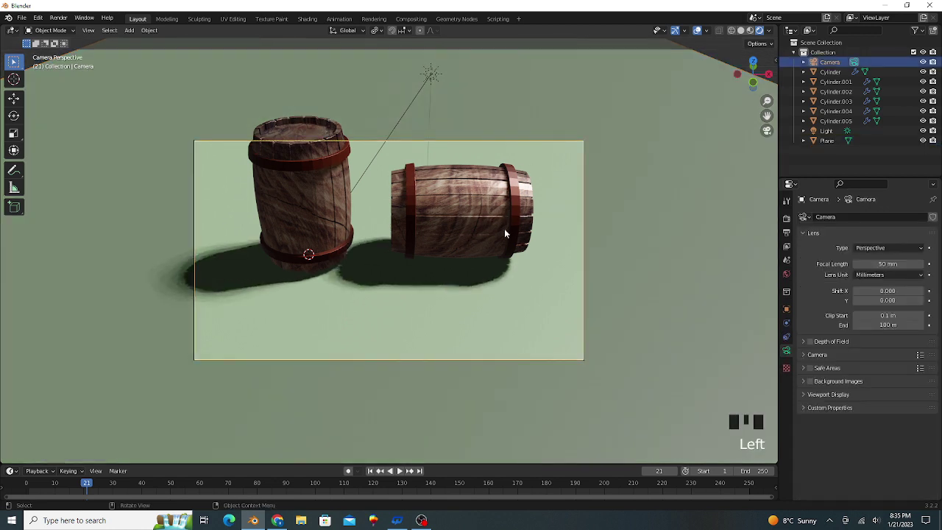
key(g)
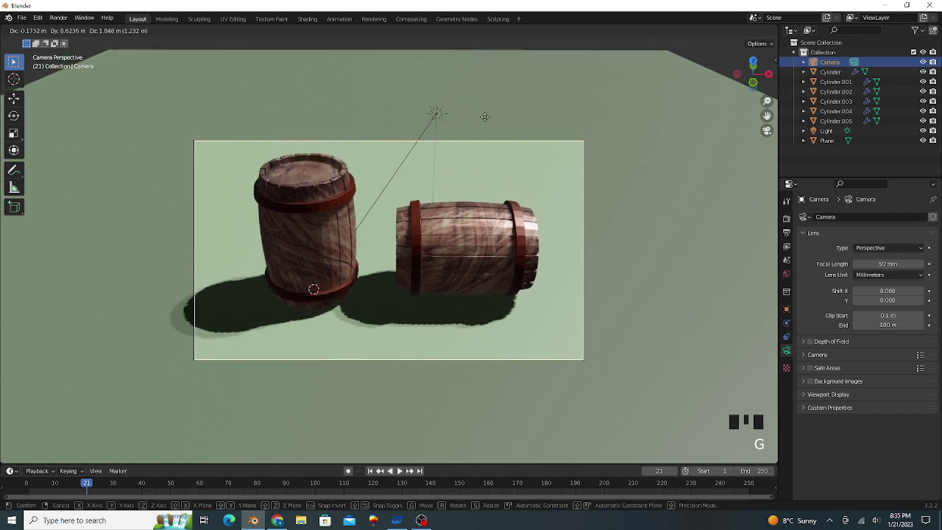
click(471, 118)
scroll(535, 211, up, 3)
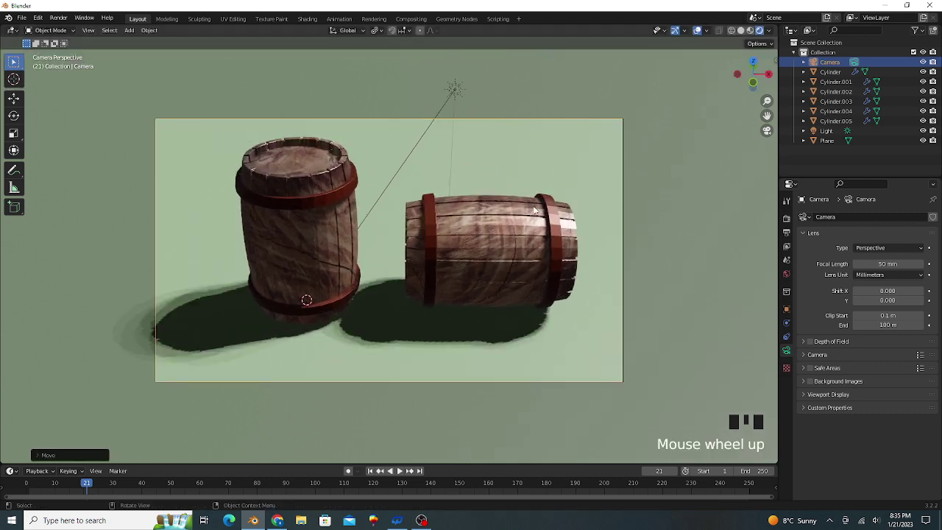
scroll(539, 205, down, 1)
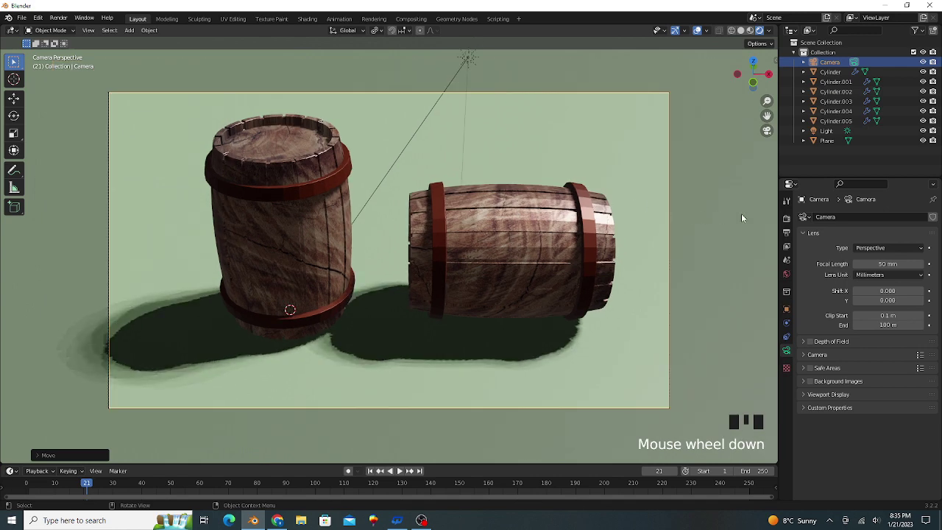
click(786, 218)
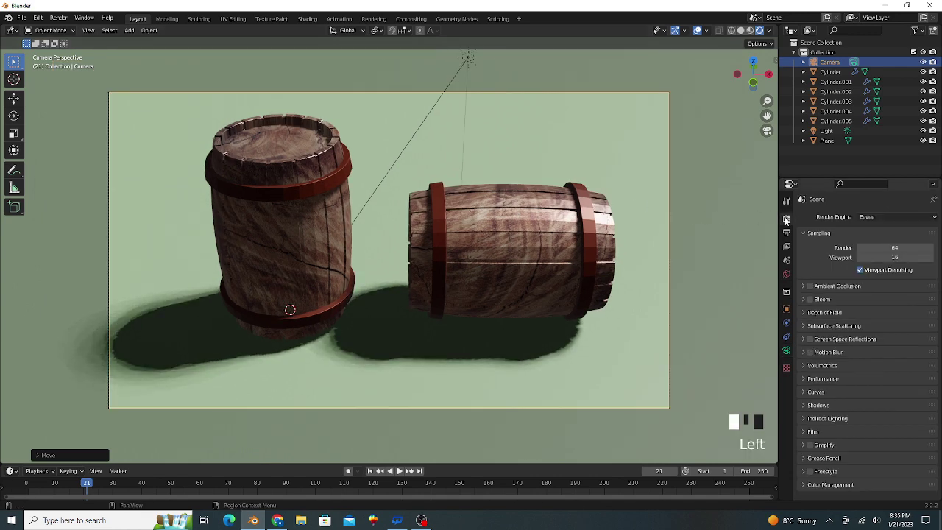
click(873, 217)
Step: Switch the render engine to Cycles and let the barrel render progress
click(876, 252)
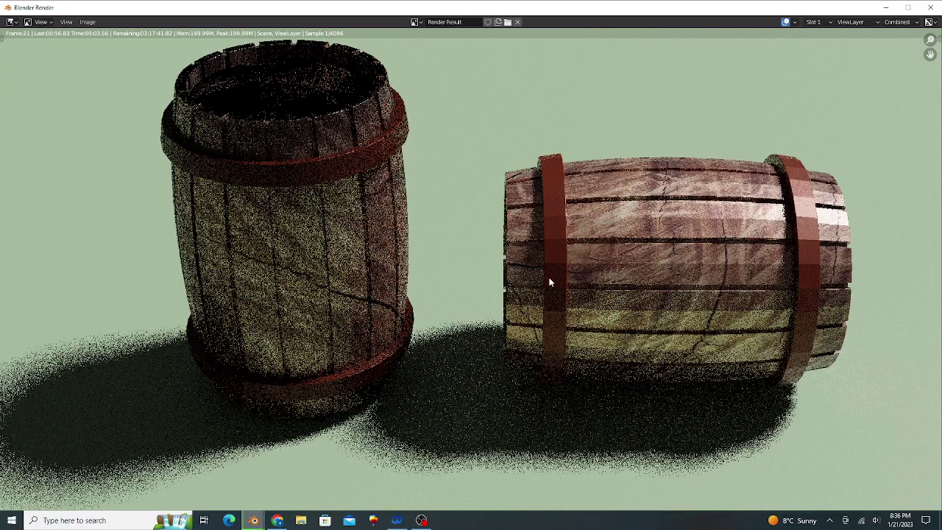
scroll(548, 279, down, 1)
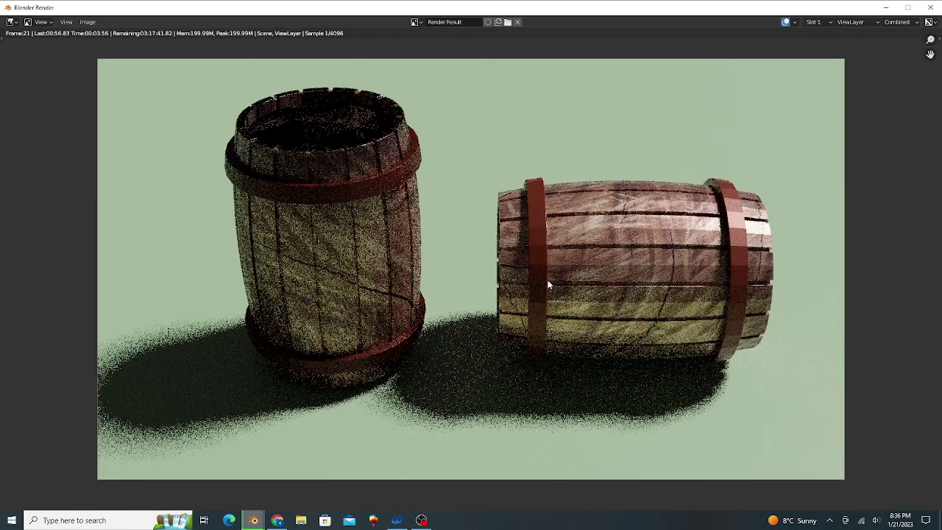